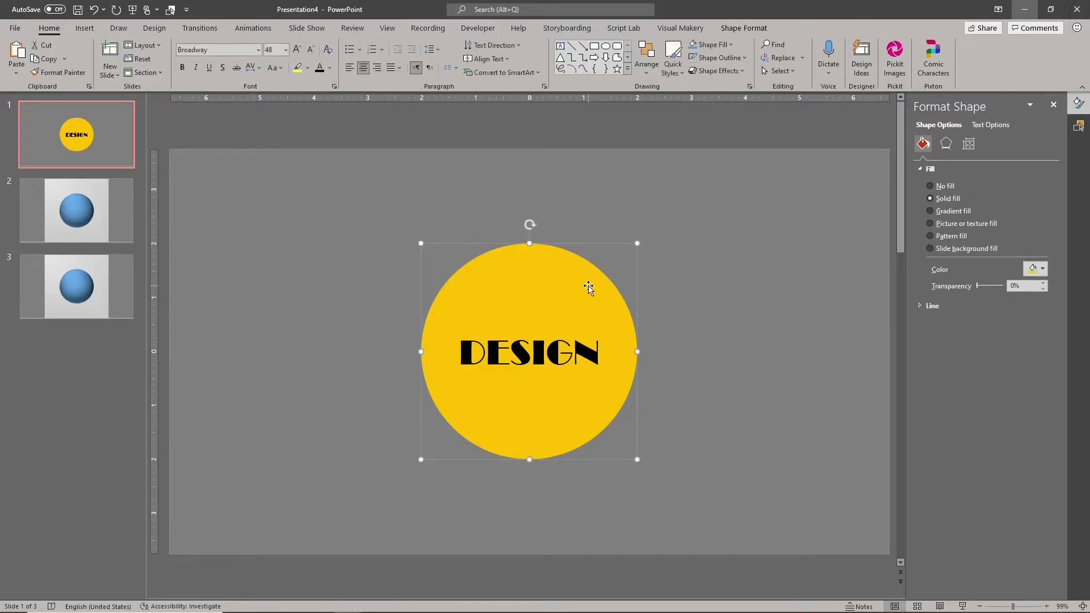
Step: Copy the yellow DESIGN circle and use it as the picture fill of slide 2's blue sphere
right_click(588, 288)
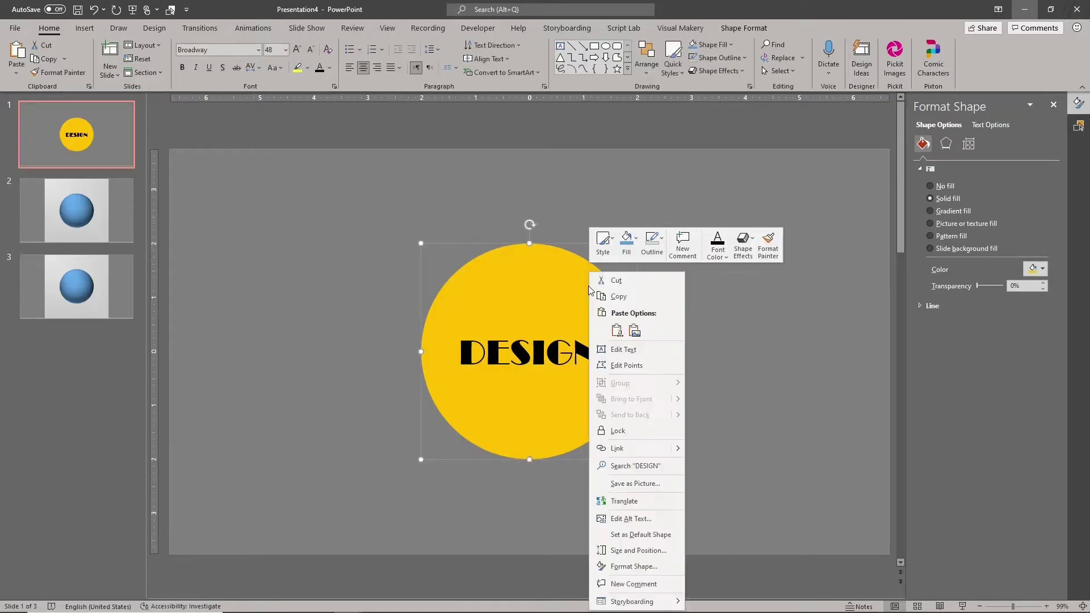
click(618, 296)
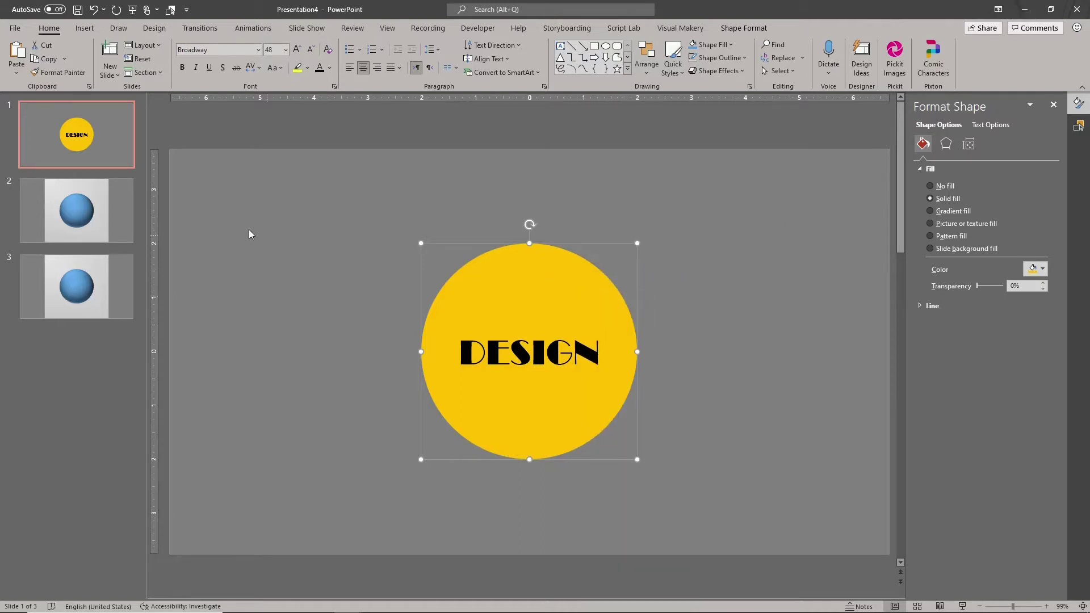
click(89, 220)
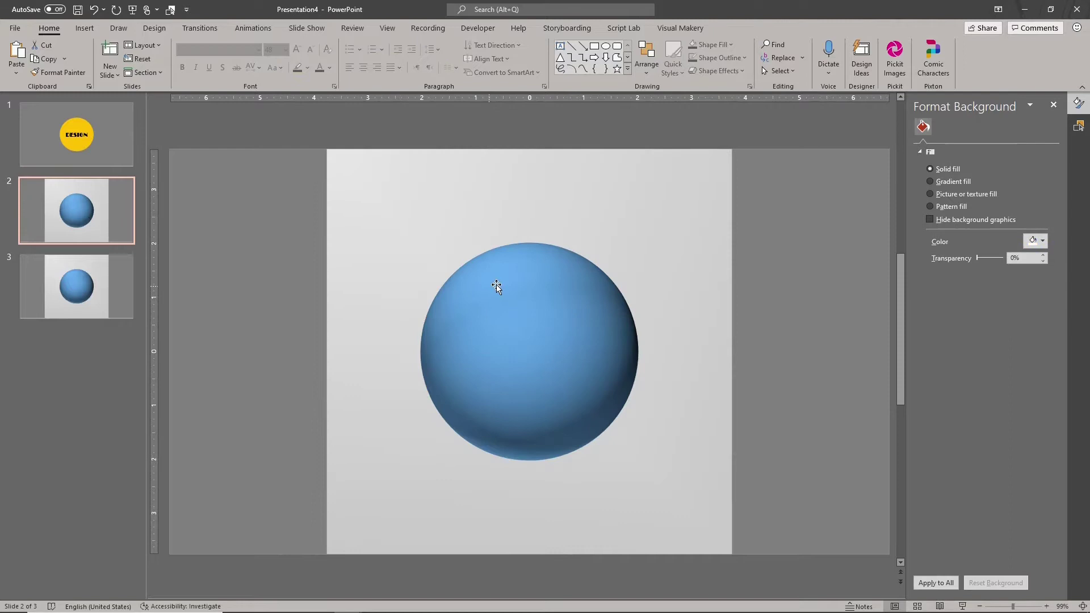
click(508, 283)
click(509, 283)
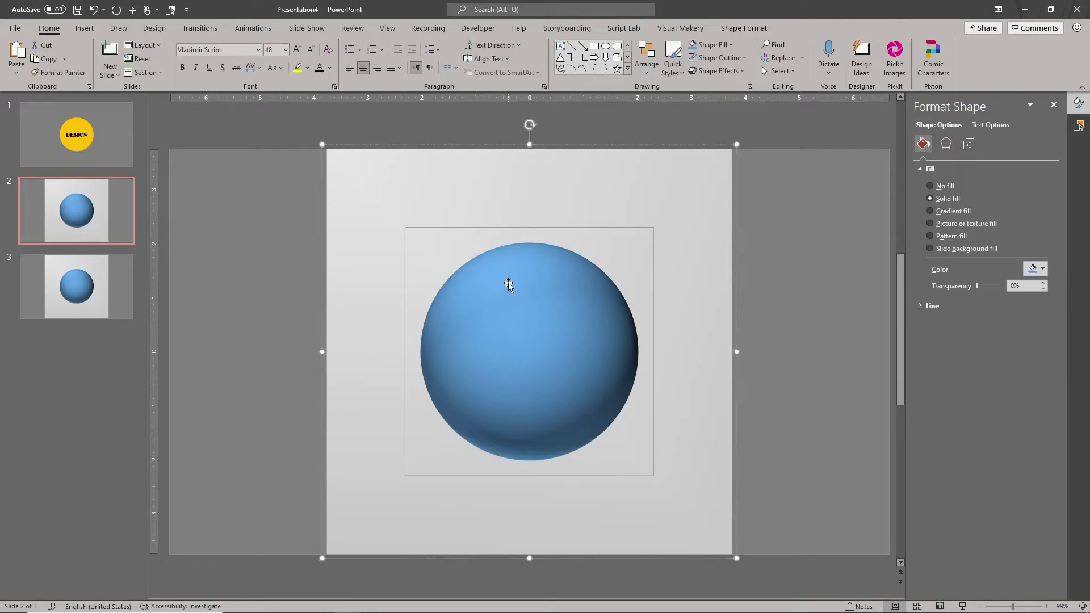
click(969, 223)
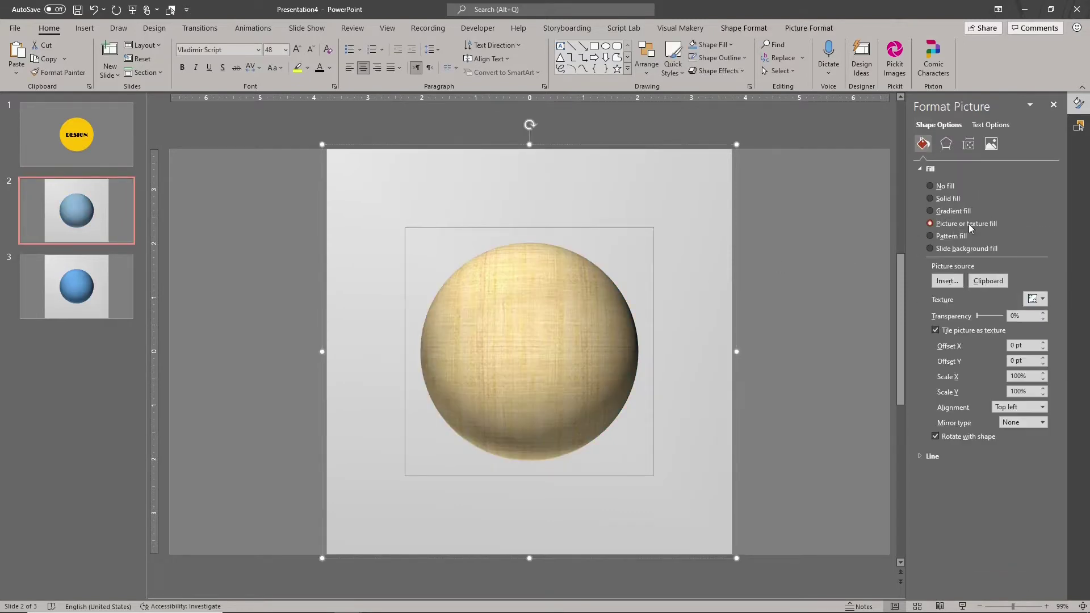
click(989, 283)
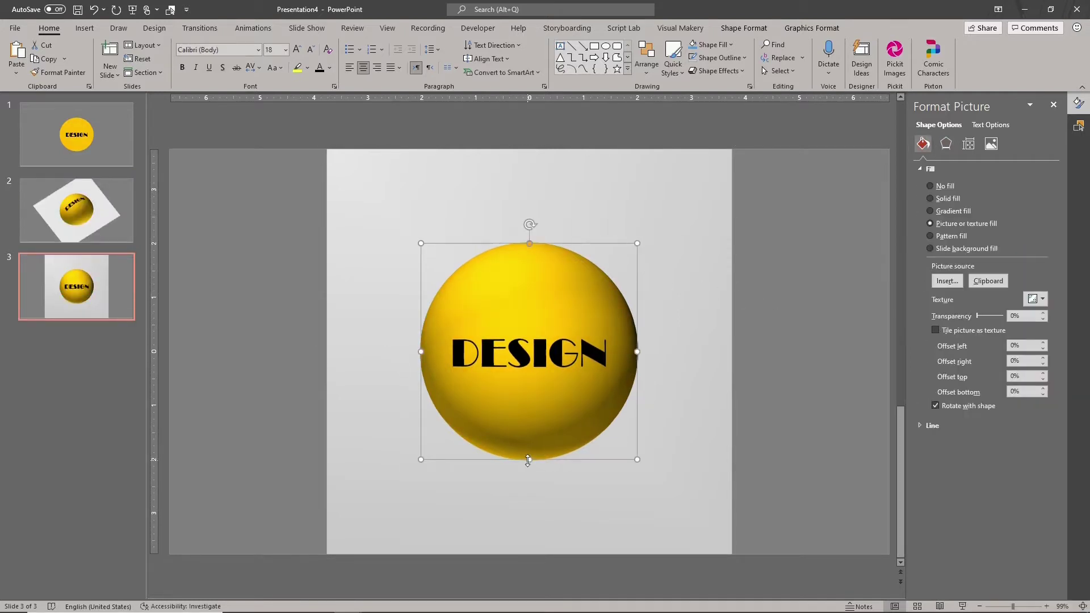
Step: Stretch the sphere into a tall ellipse, tilt the backdrop's Y rotation, then apply a Parallel isometric preset
drag(528, 460, 530, 552)
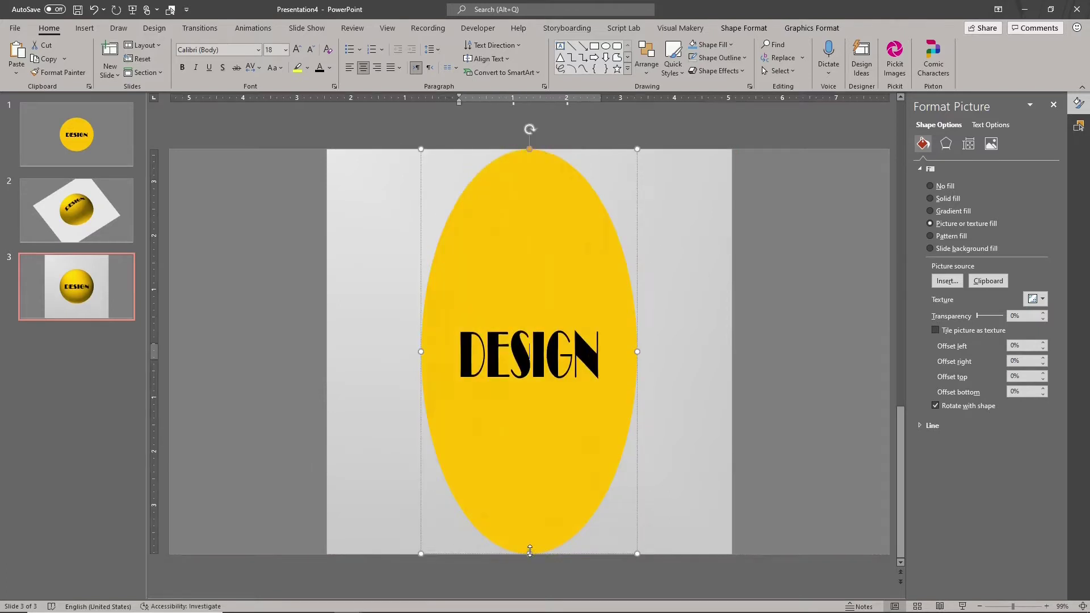
click(694, 487)
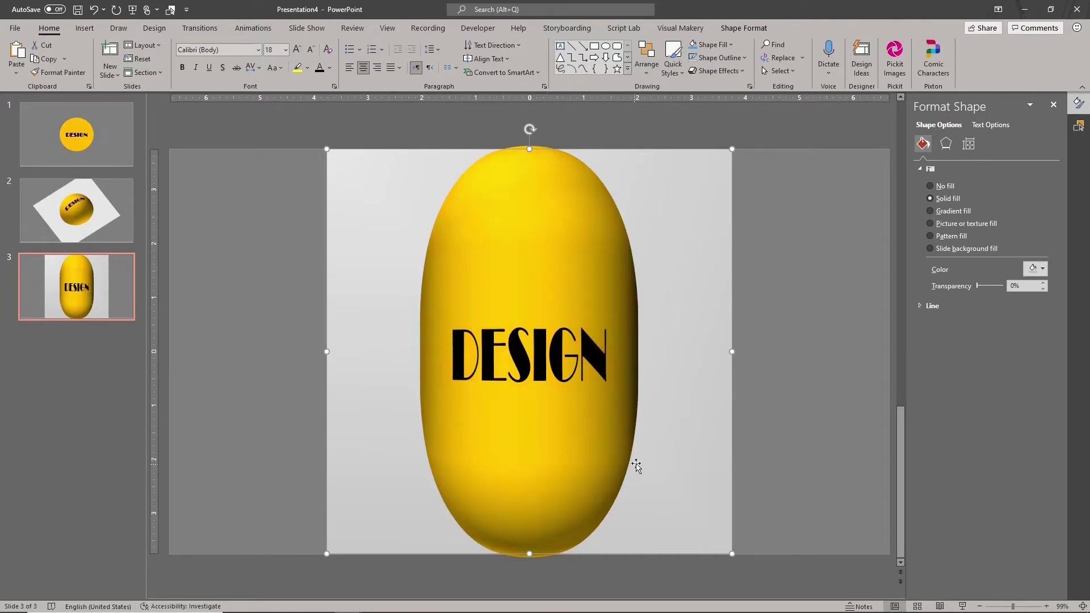
click(946, 145)
click(1042, 303)
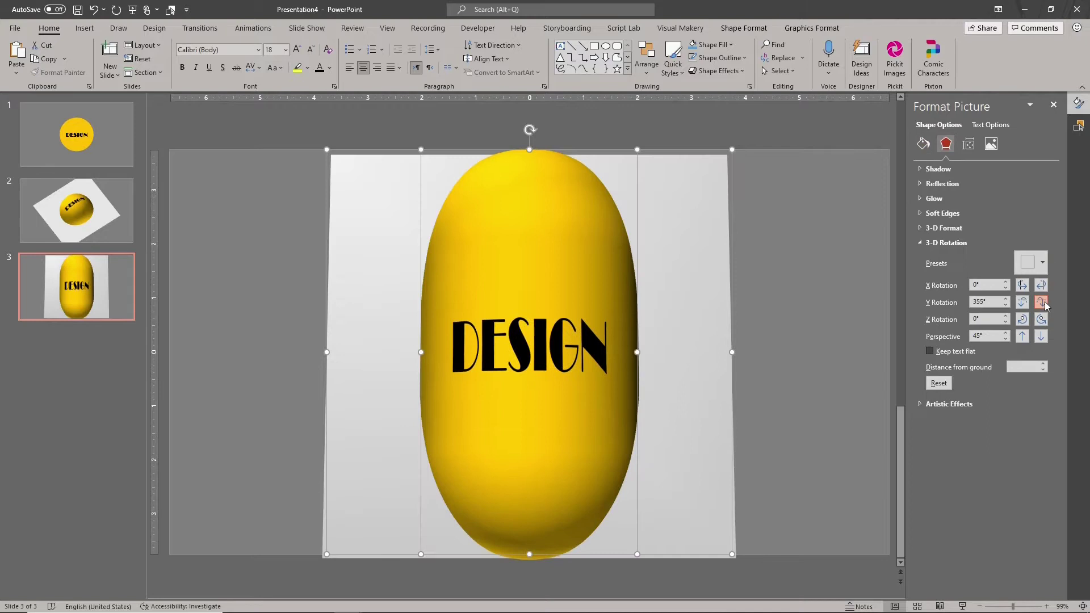
click(1042, 303)
click(1043, 303)
click(1042, 303)
click(1043, 303)
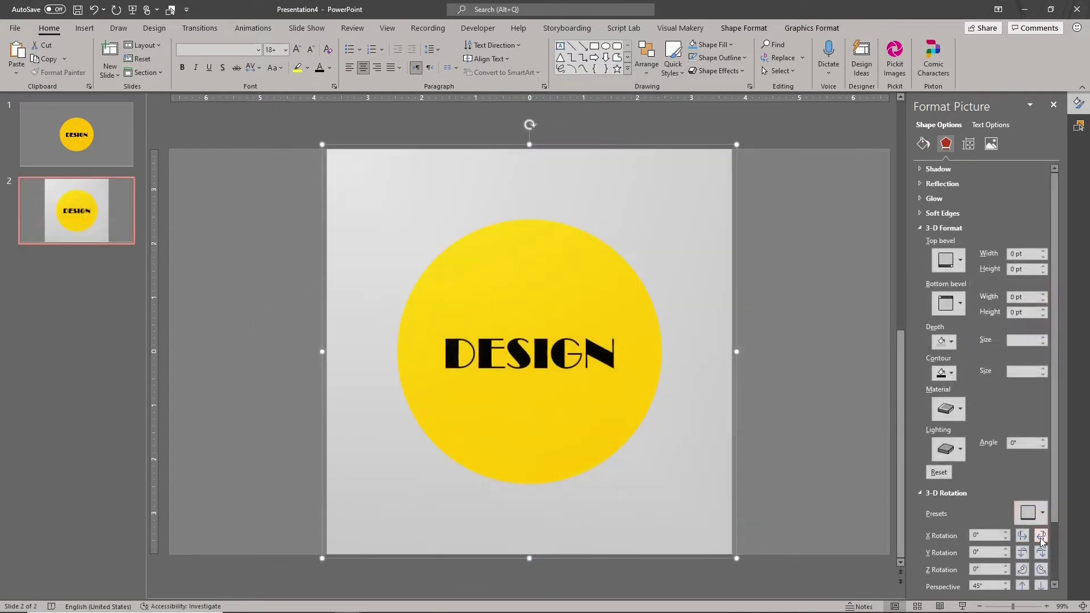
click(1035, 514)
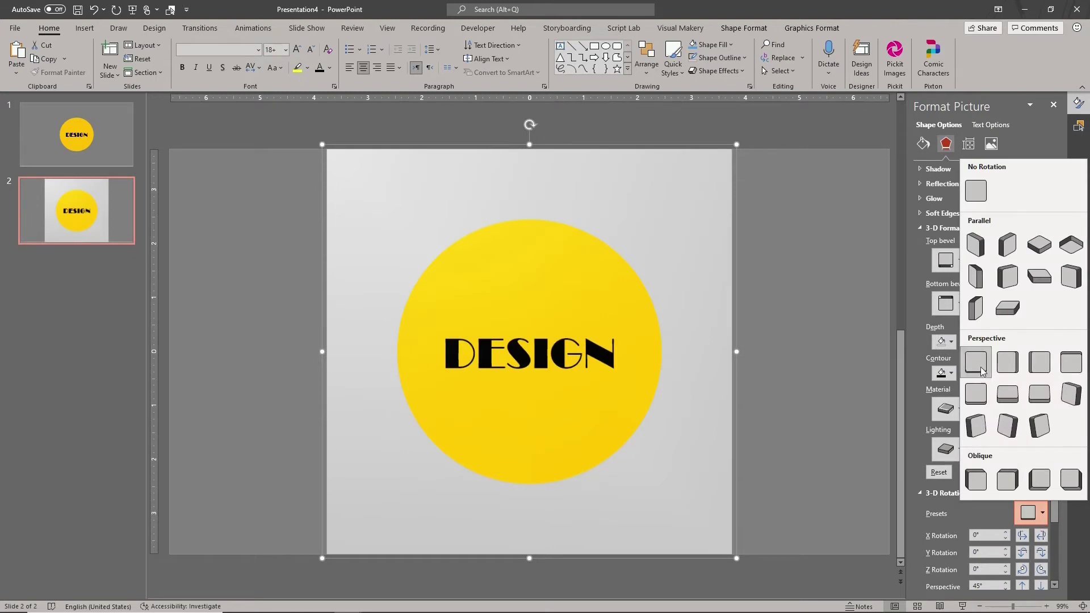
click(1033, 248)
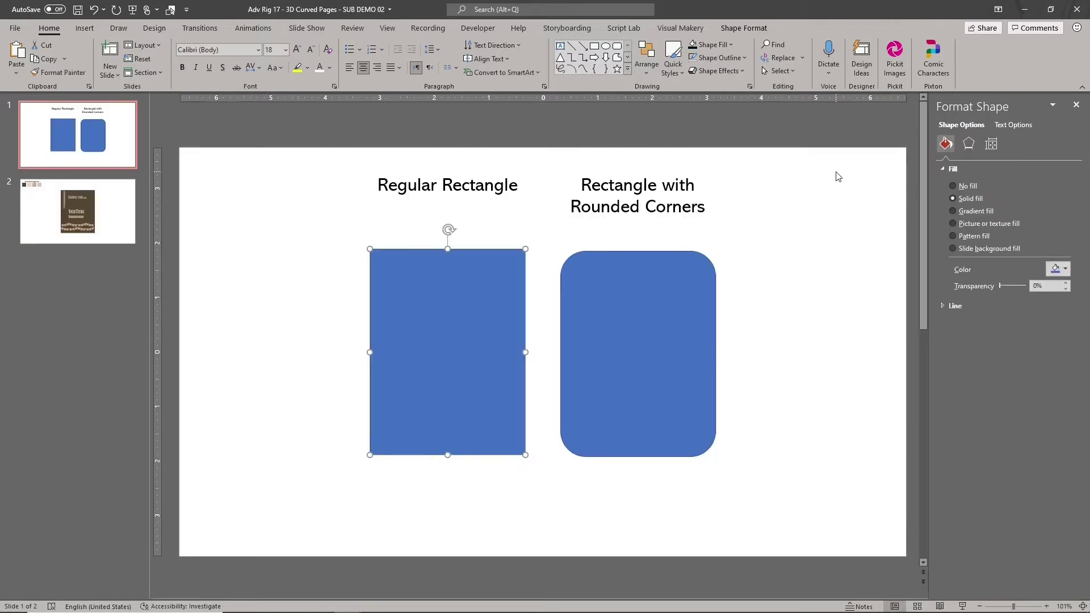
Step: Make the rounded rectangle's ends fully round and draw a circle left of the regular rectangle
click(593, 269)
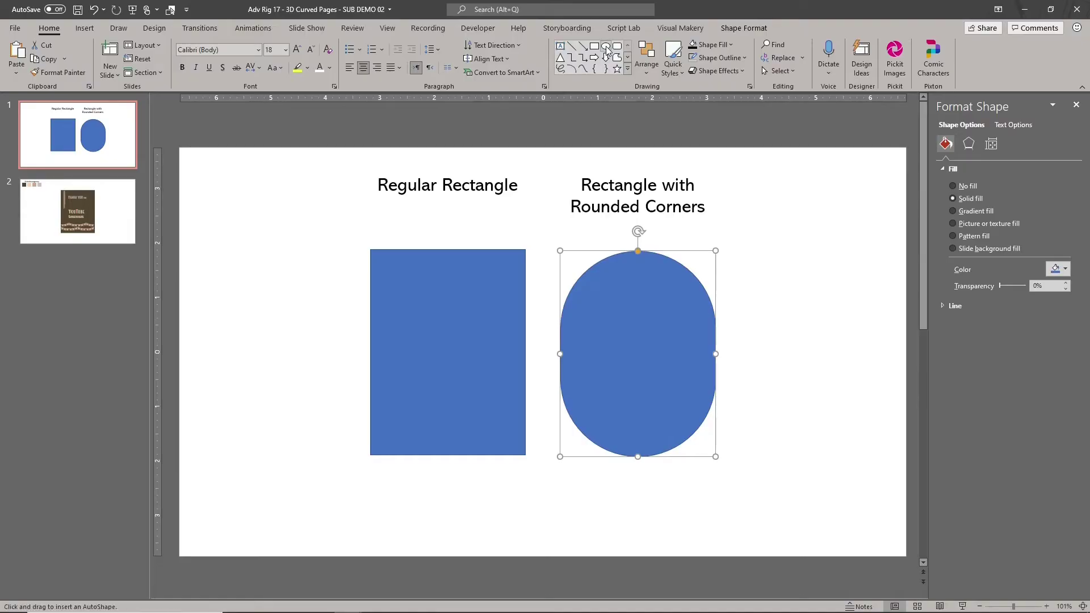
drag(282, 273, 409, 362)
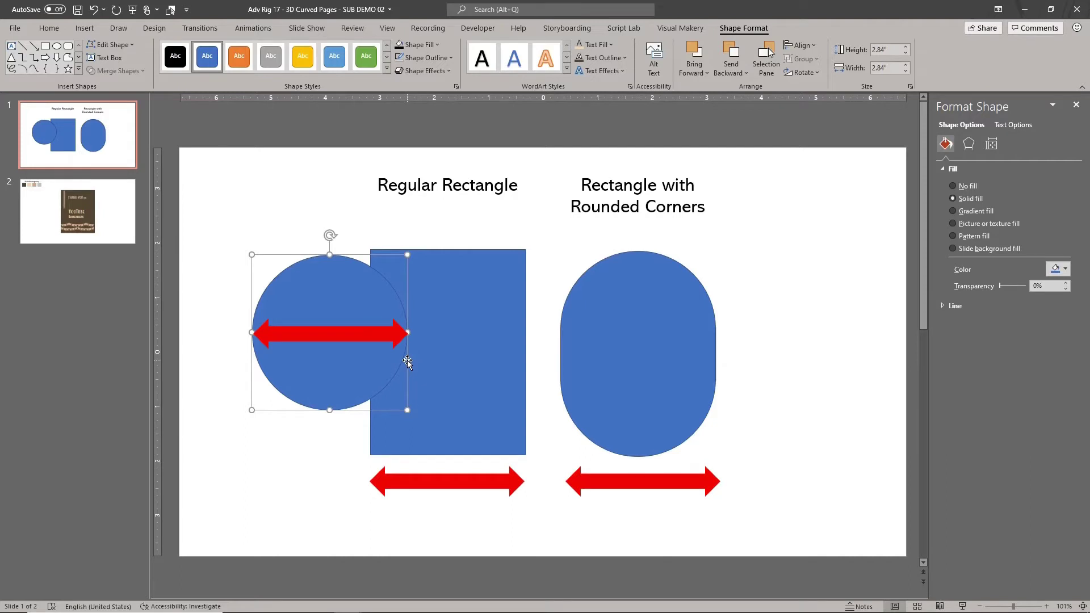
Step: Convert the blue circle into a shaded sphere with the Visual Makery Sphere Maker add-in
click(672, 36)
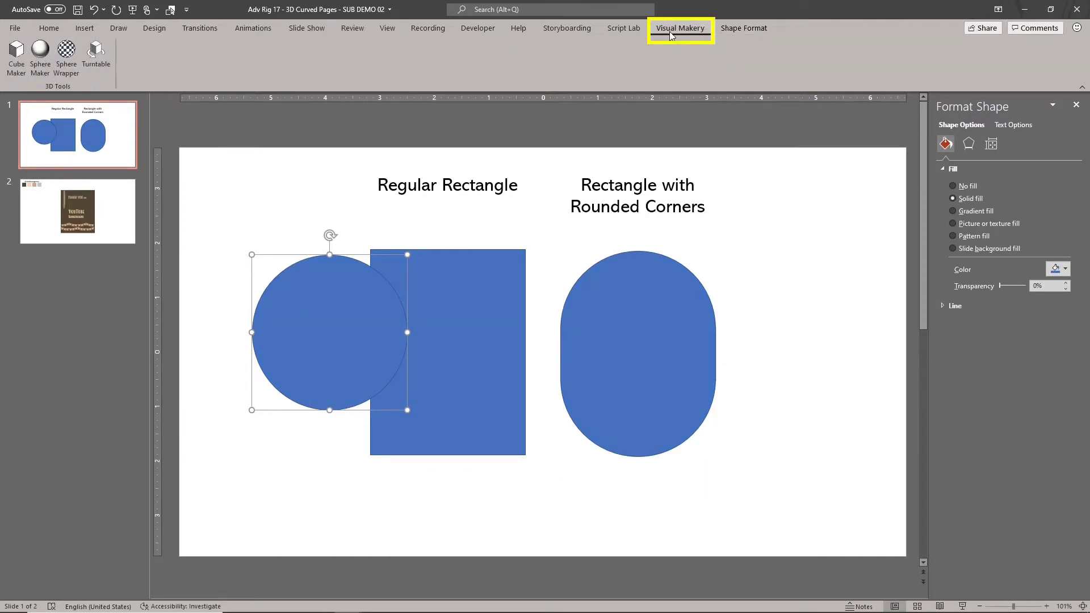
click(41, 55)
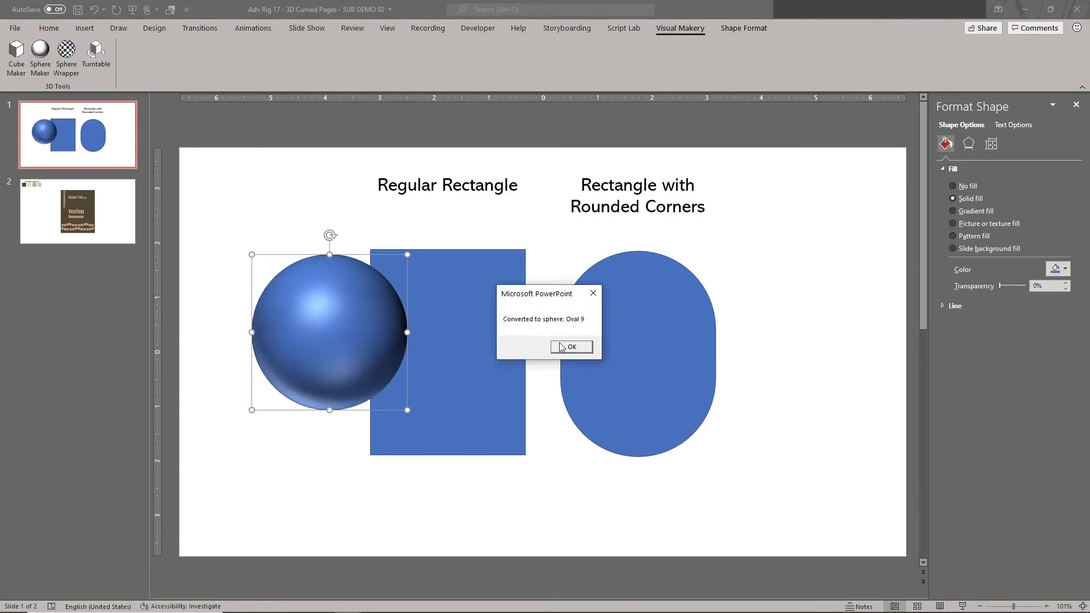
click(571, 347)
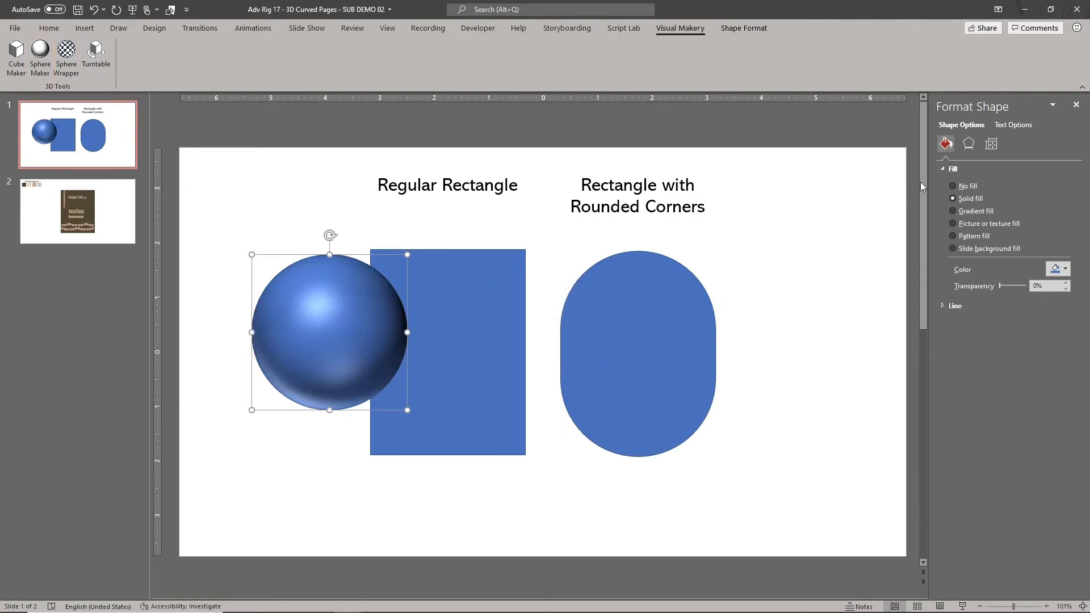
click(969, 144)
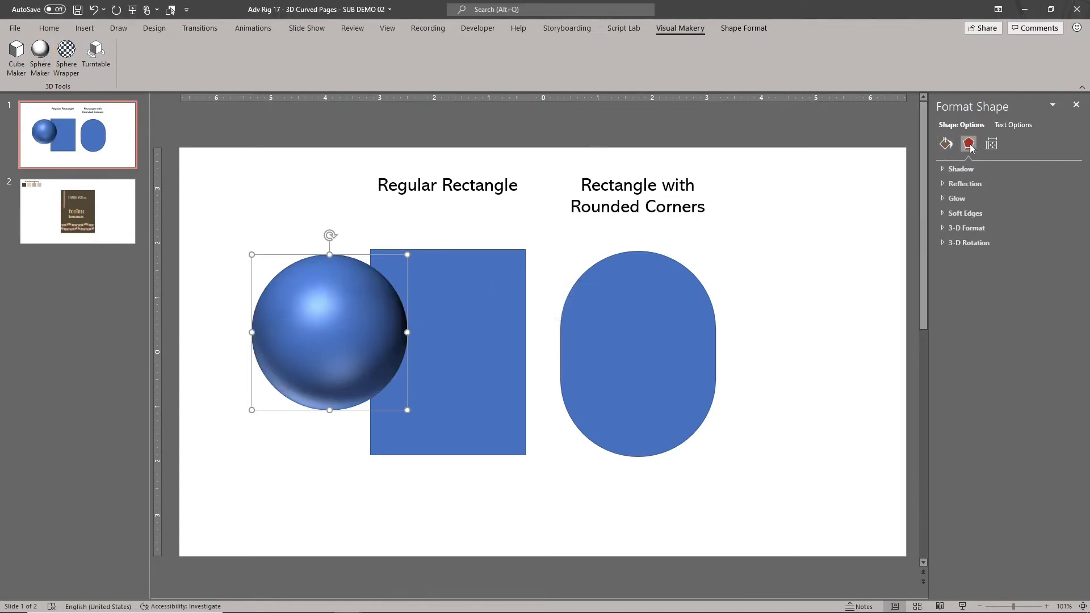
Step: Give both the regular and rounded rectangles a 102.4 pt bevel height
click(943, 228)
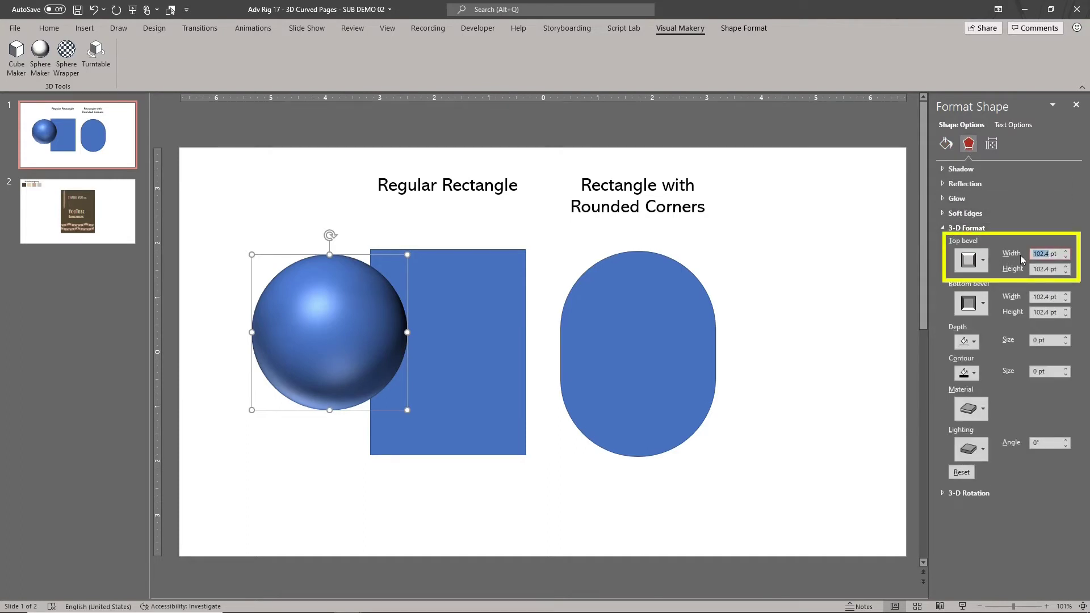
click(503, 276)
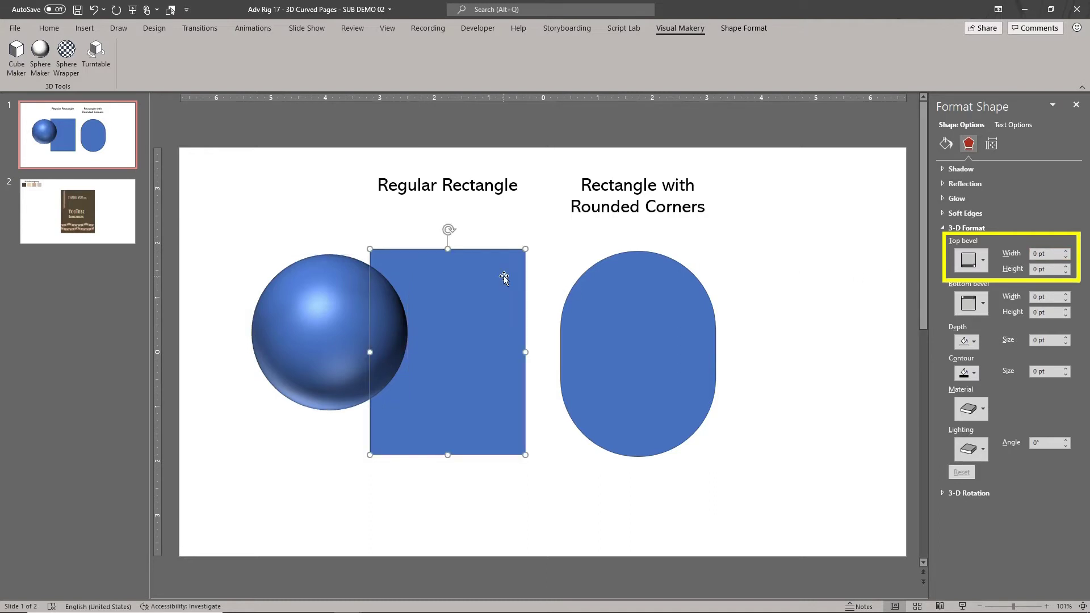
text(102.4)
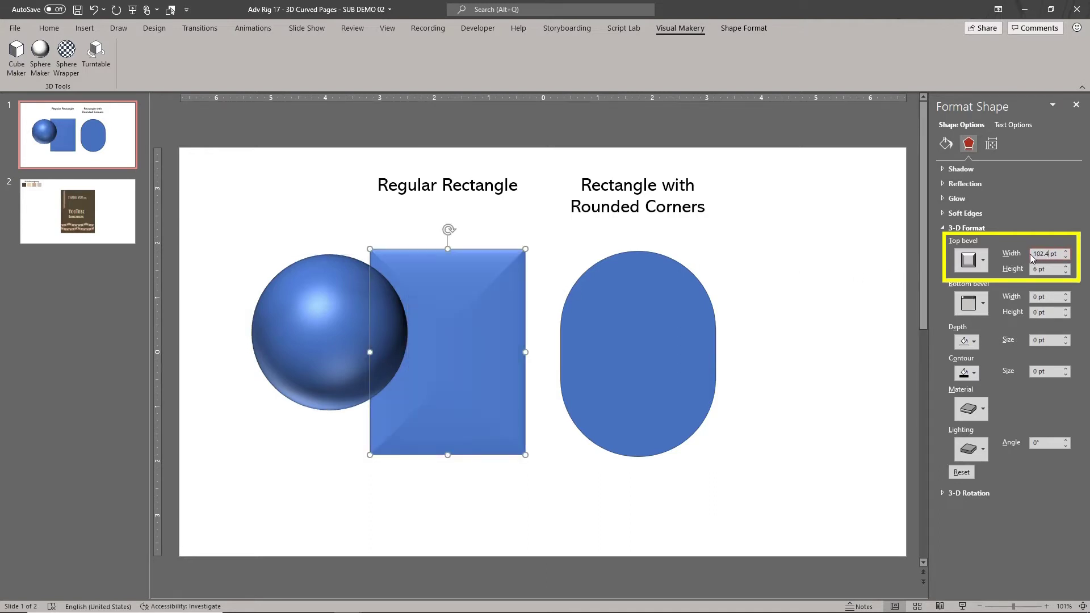
text(102.4)
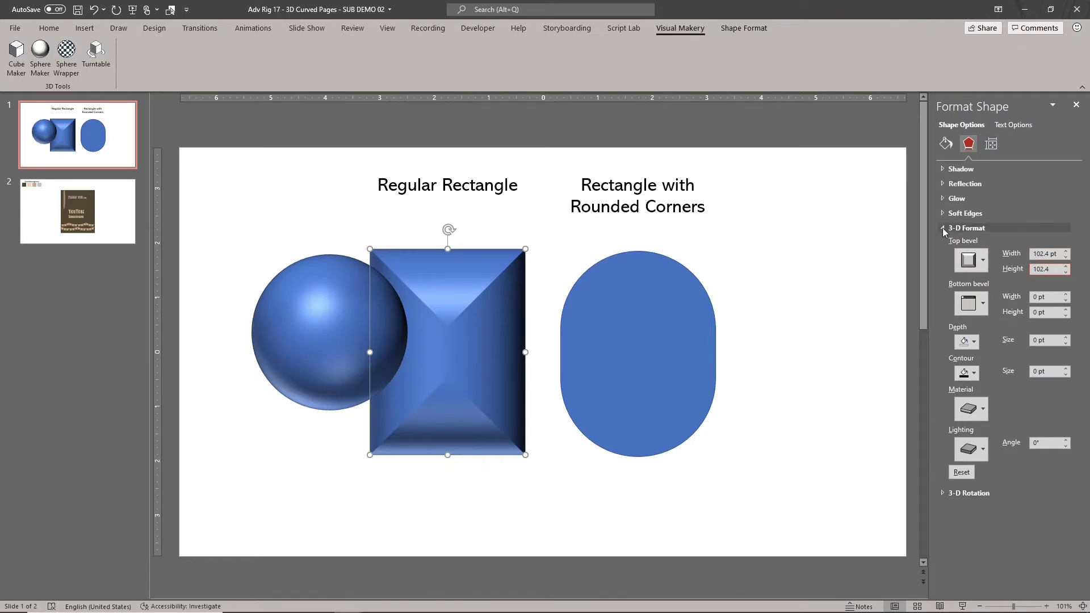
click(965, 493)
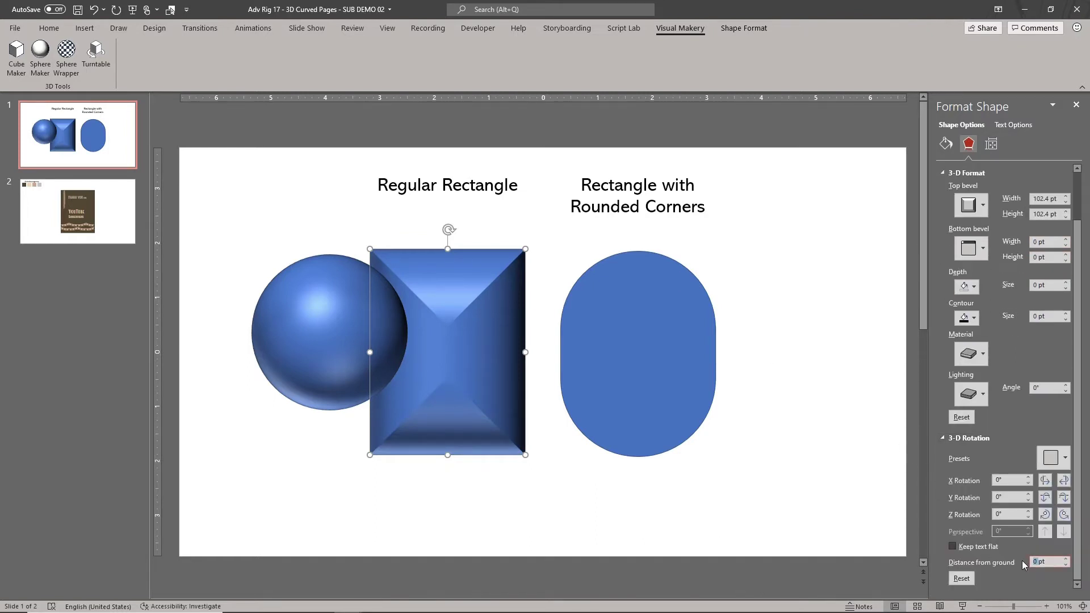
click(645, 316)
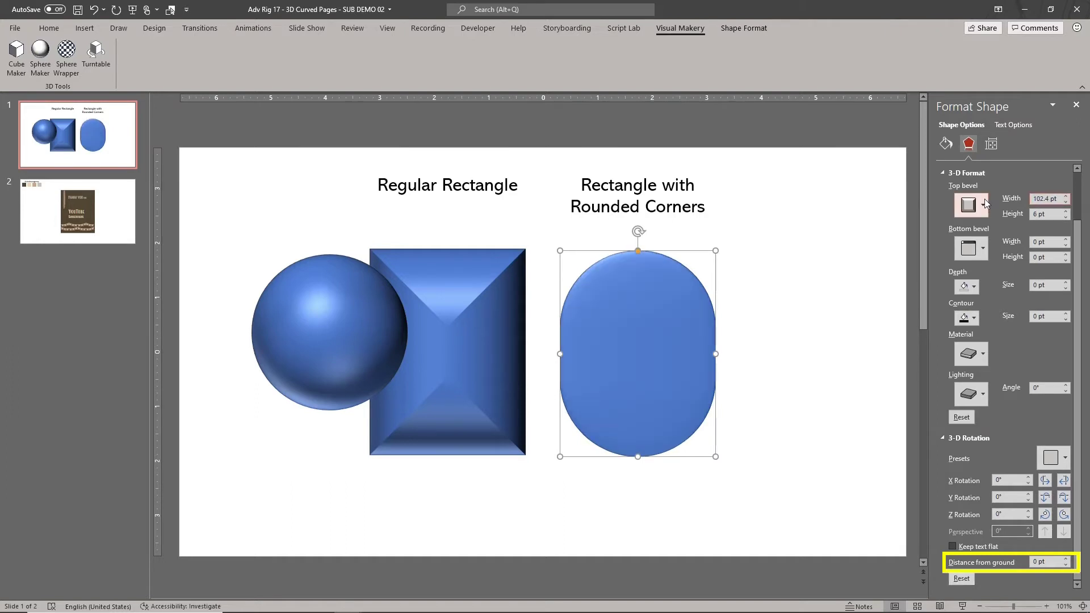
text(102.4)
click(1047, 561)
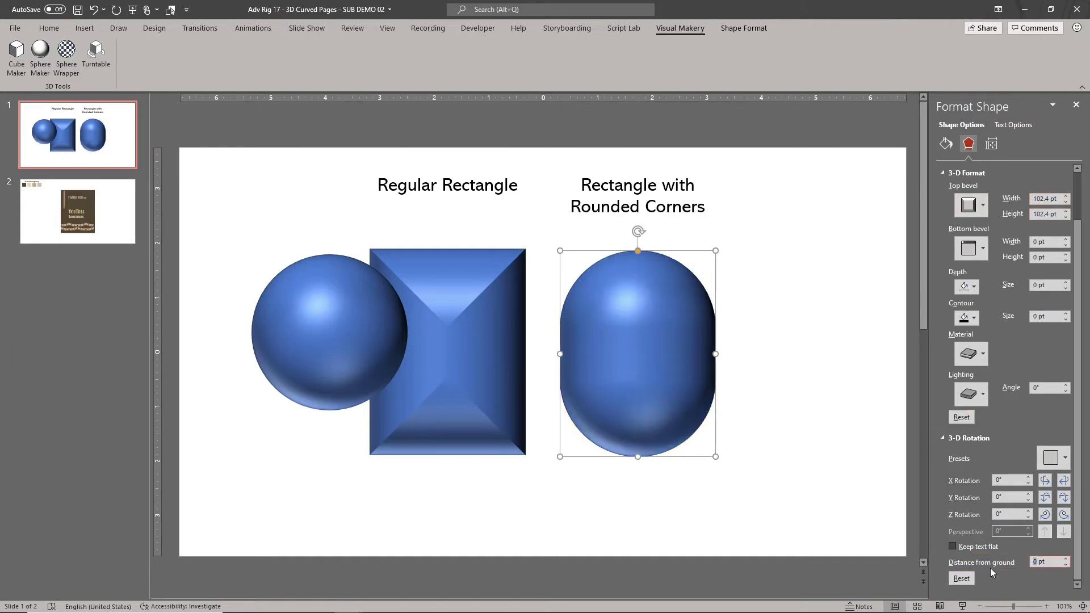
click(786, 441)
Step: Delete the sphere, stretch both rectangles taller, and move them below their captions
click(356, 326)
key(Delete)
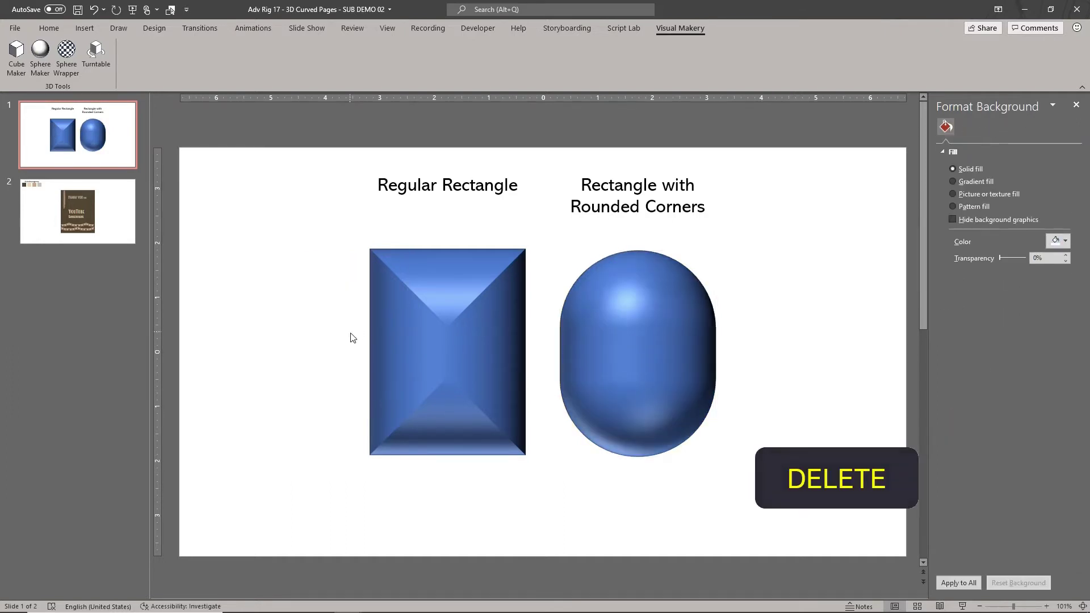
click(420, 335)
shift+click(633, 344)
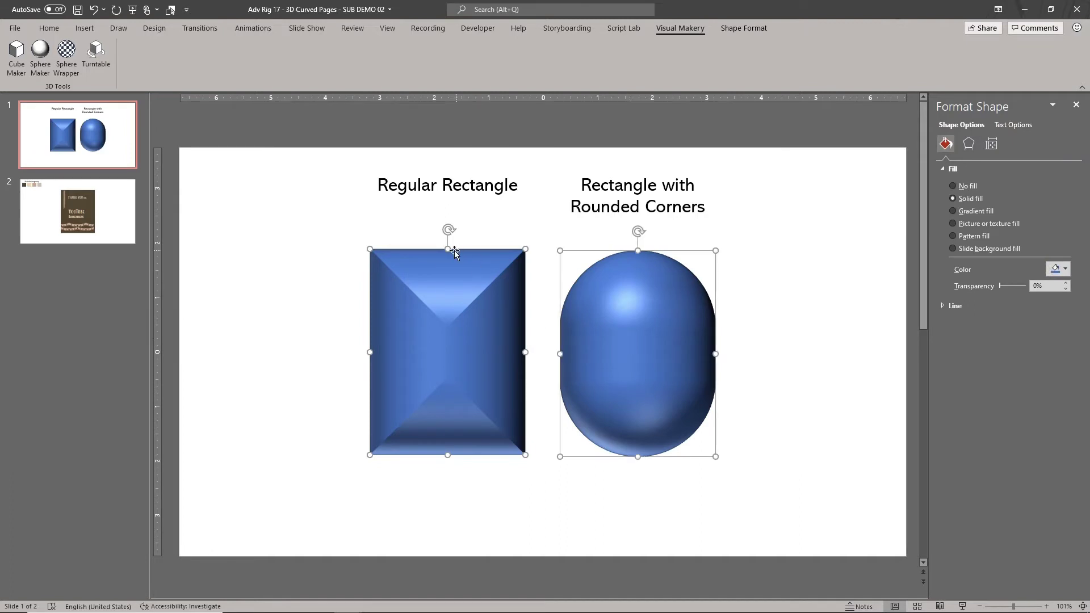
drag(454, 252, 457, 162)
mouse_move(448, 454)
mouse_down()
mouse_move(448, 505)
mouse_move(448, 479)
mouse_up()
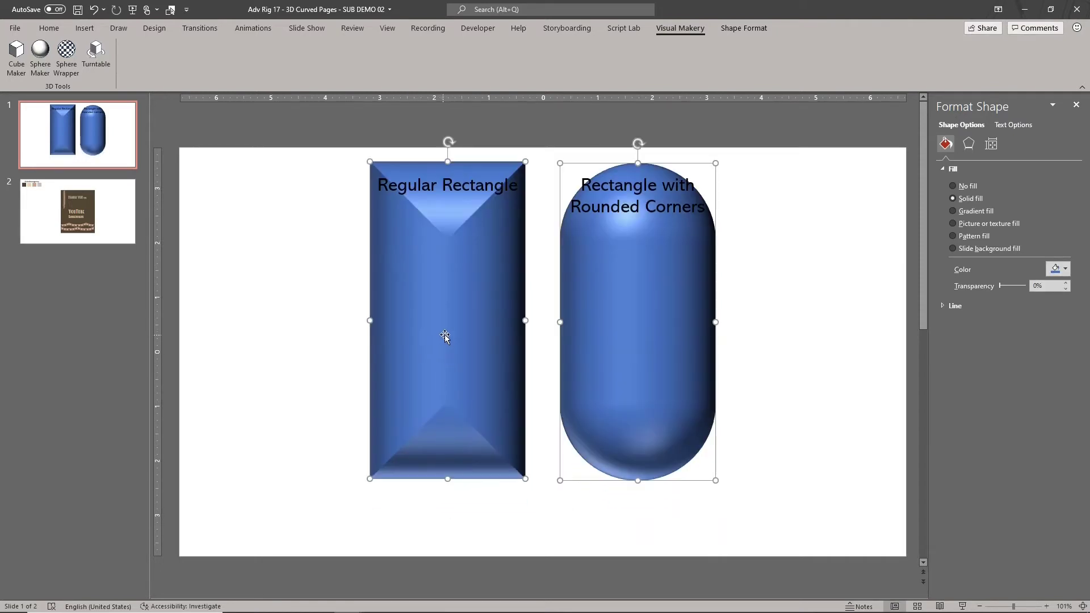
click(307, 176)
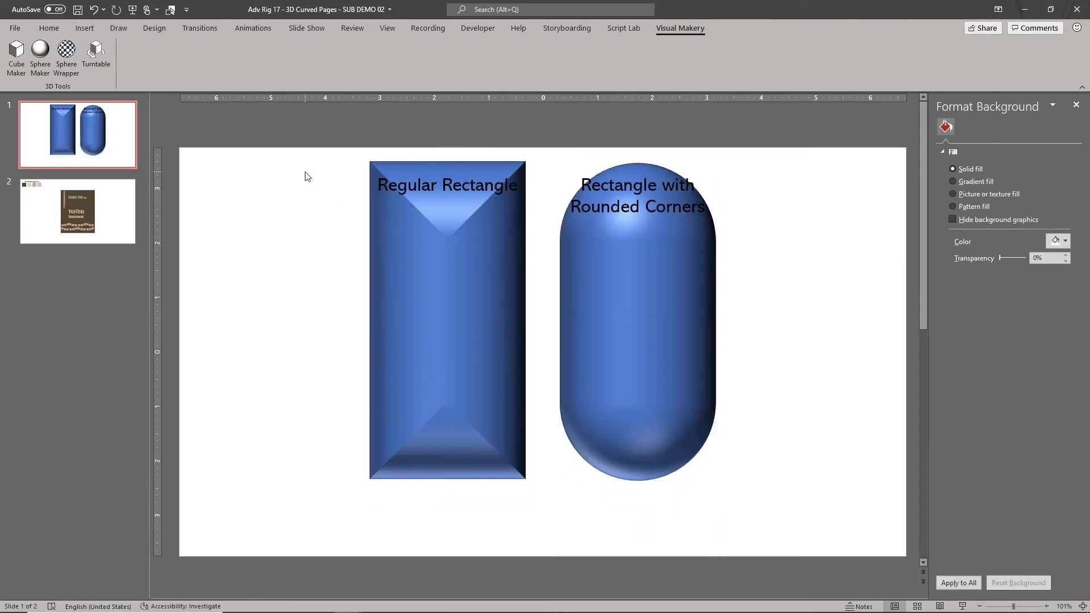
click(427, 262)
shift+click(636, 289)
drag(637, 289, 635, 325)
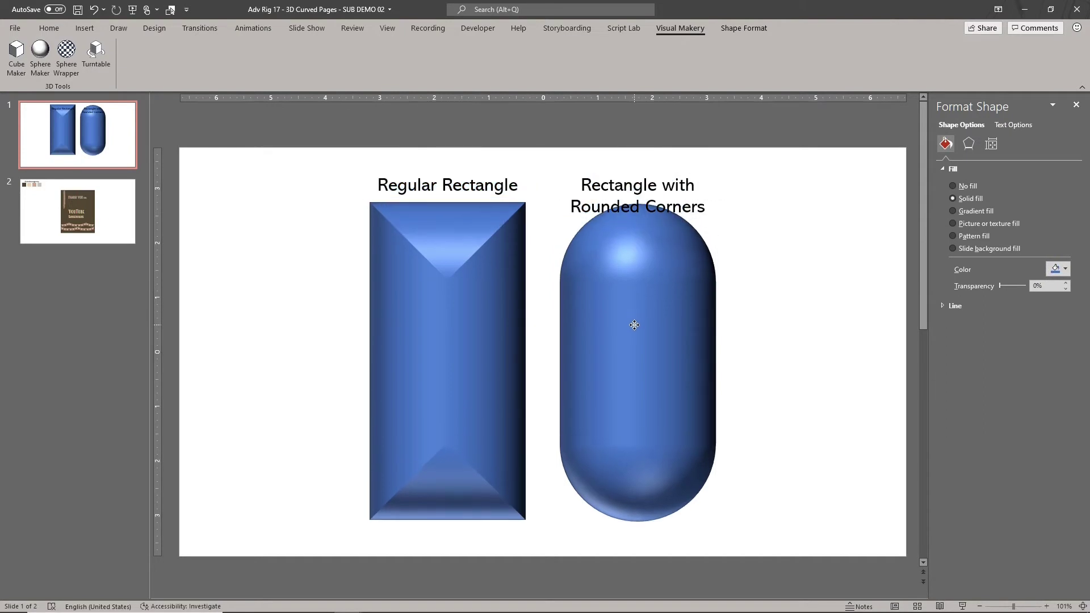
Step: Copy every piece of the thank-you design on slide 2, then select slide 1's regular rectangle
click(827, 285)
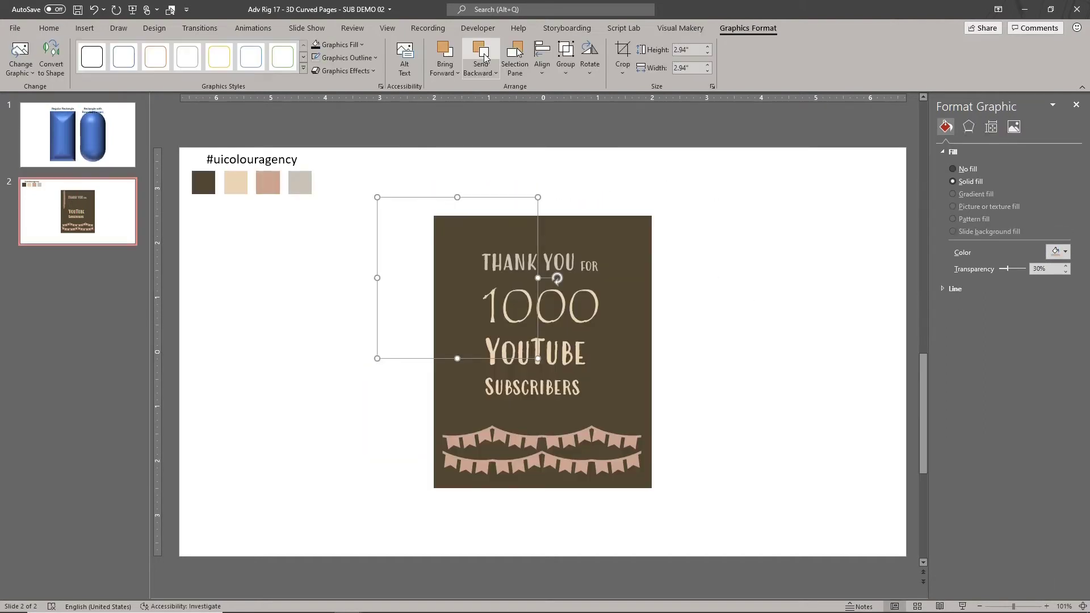
click(784, 275)
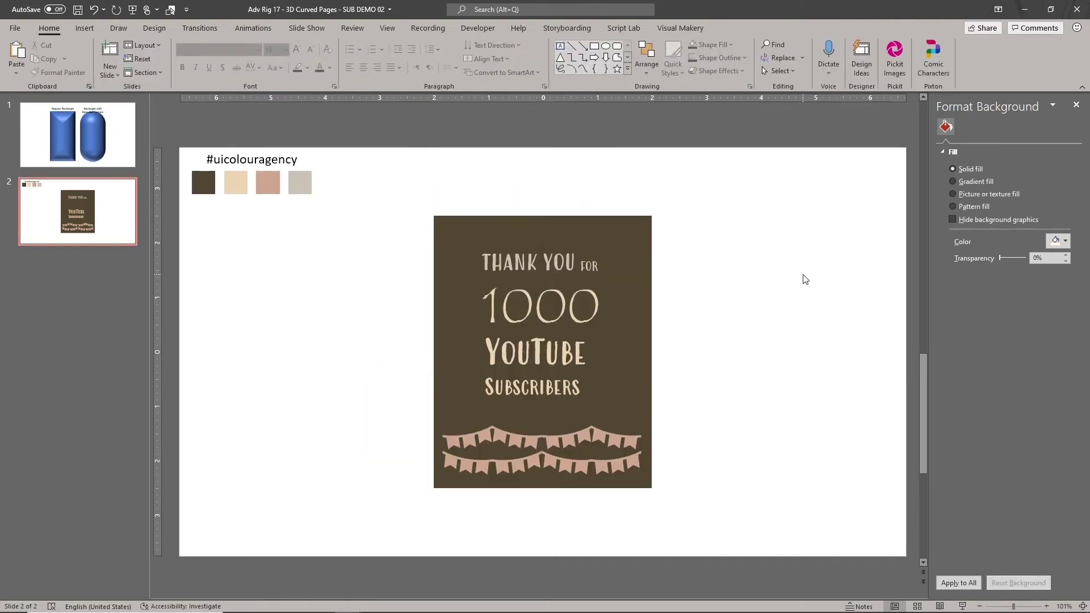
drag(803, 569, 401, 189)
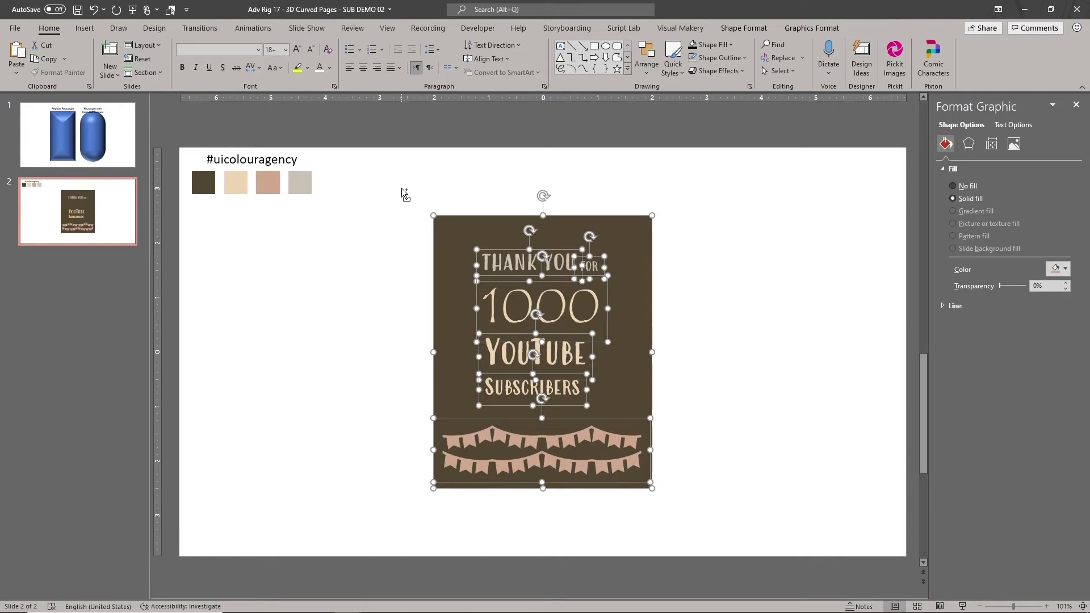
key(ctrl+c)
click(79, 151)
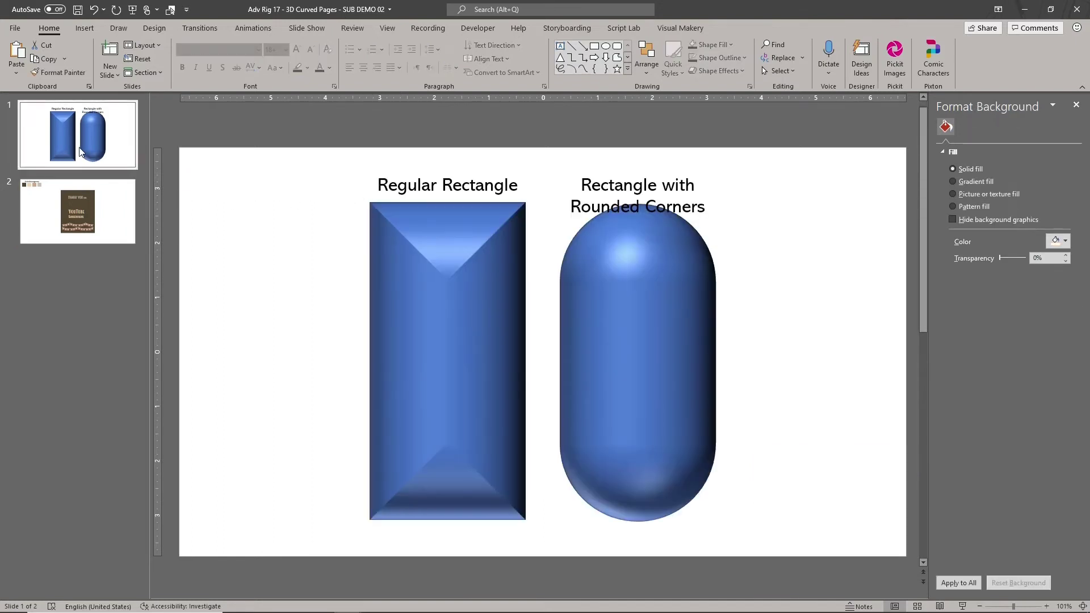
click(428, 337)
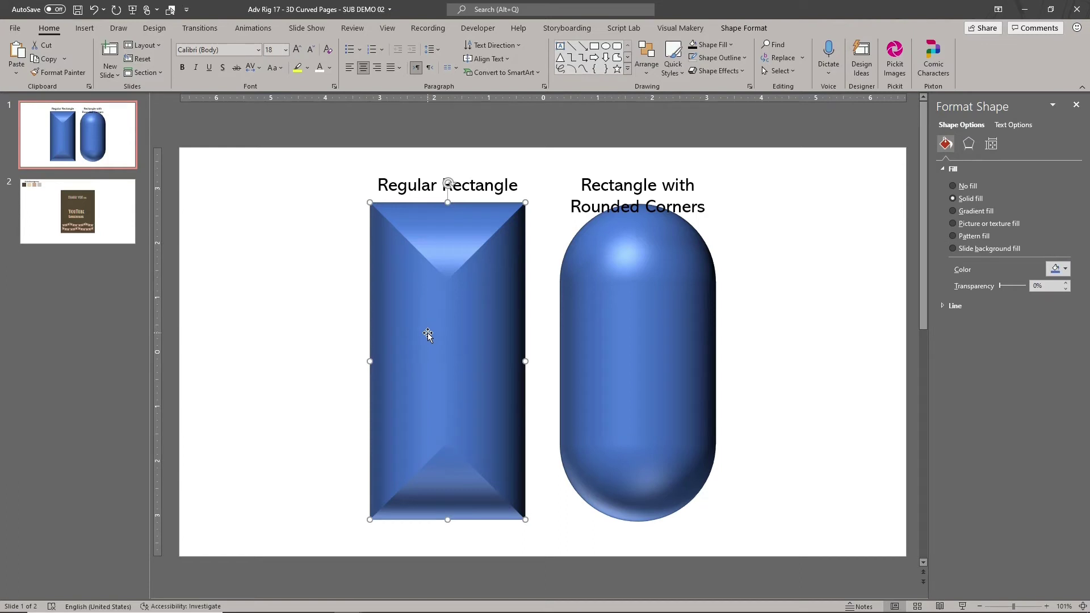
Step: Picture-fill the regular rectangle with the copied thank-you design from the clipboard, then return to slide 2
click(981, 228)
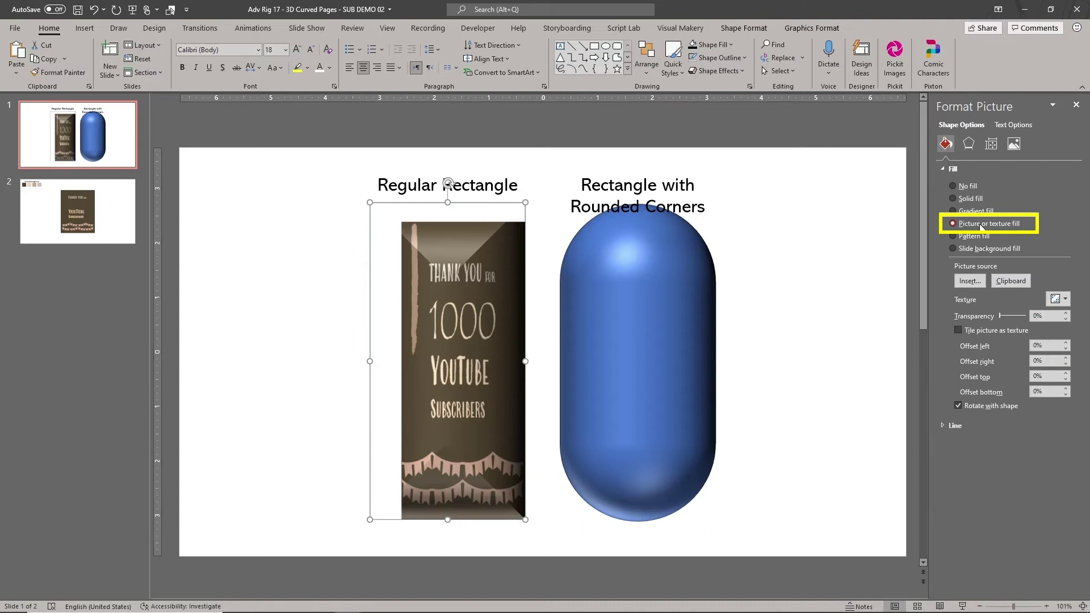
click(1010, 282)
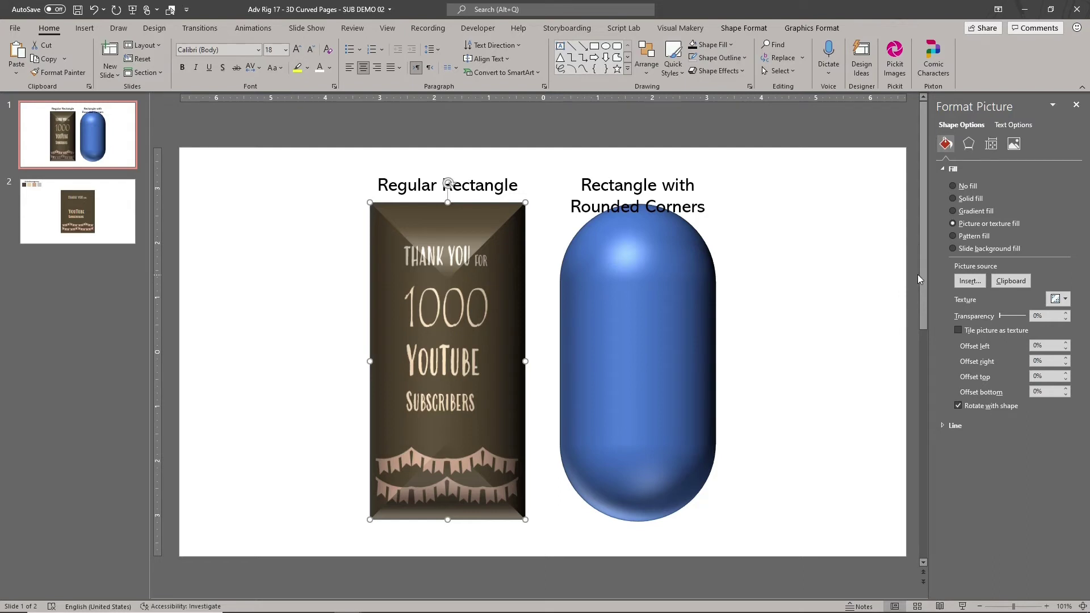
click(137, 197)
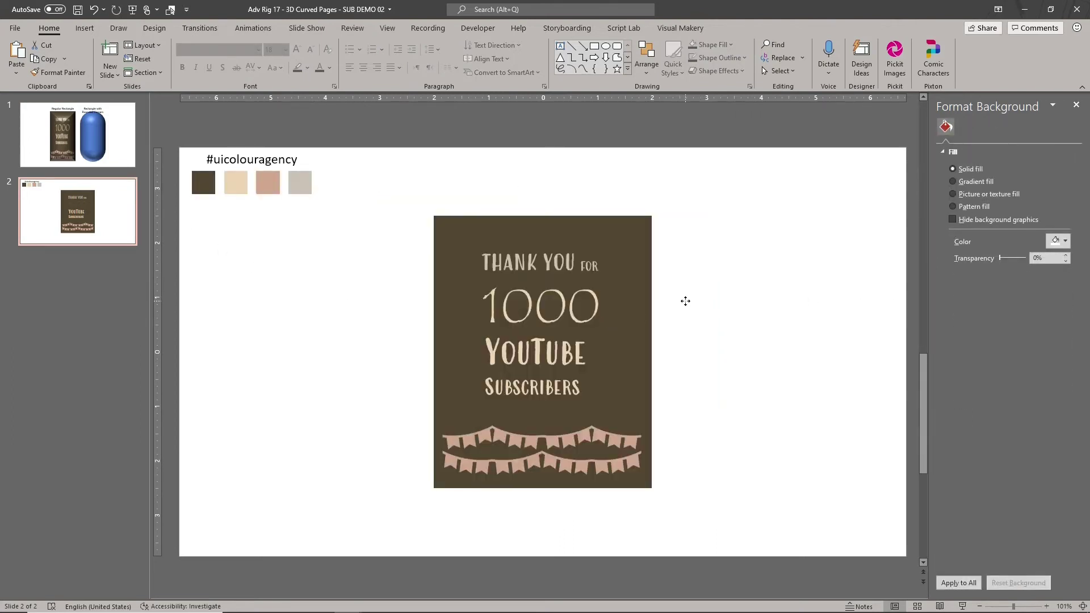
Step: Reveal the hidden tall backing rectangle, restore it to 100% transparency, and copy it with the design
click(686, 304)
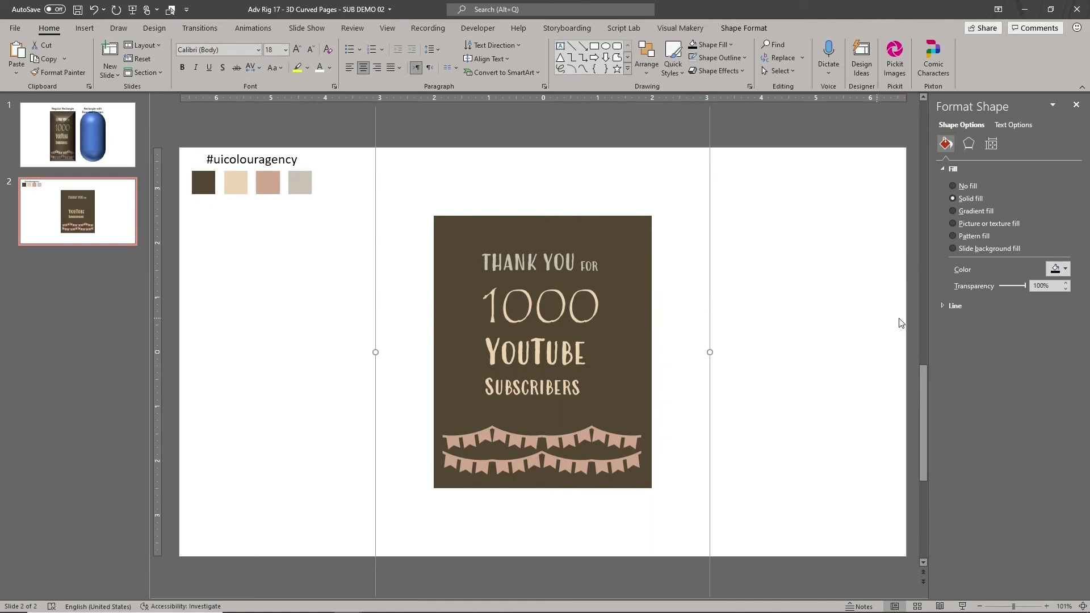
drag(1025, 288, 987, 284)
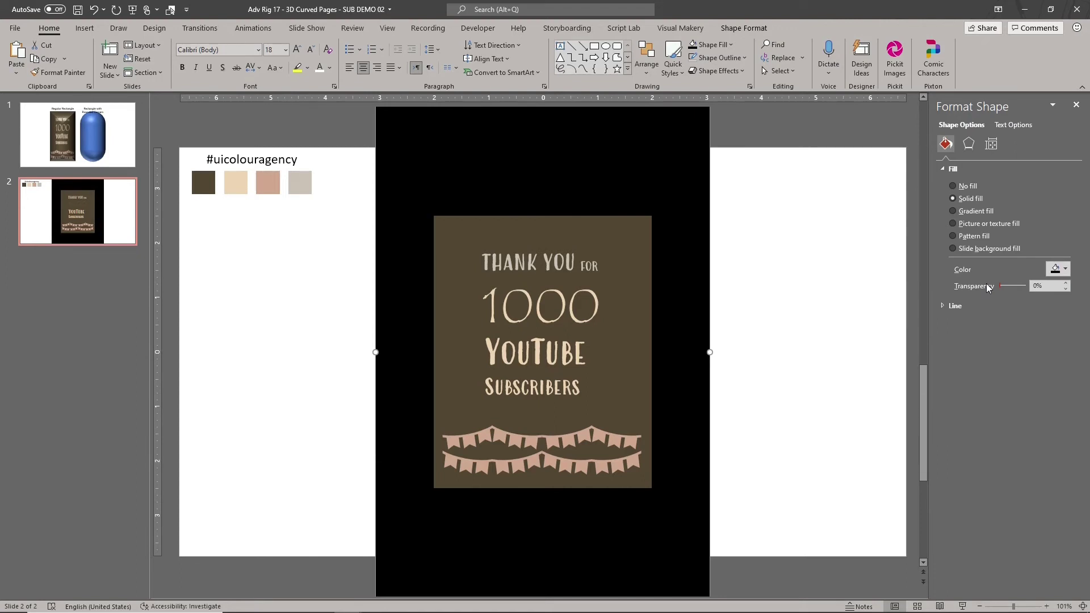
scroll(852, 322, down, 4)
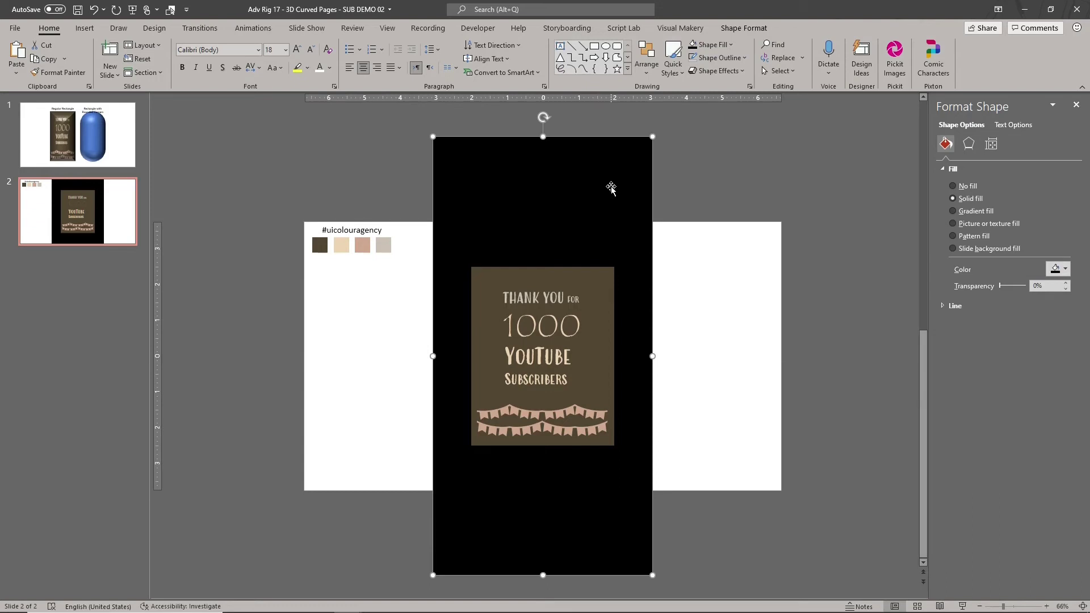
drag(1001, 286, 1028, 282)
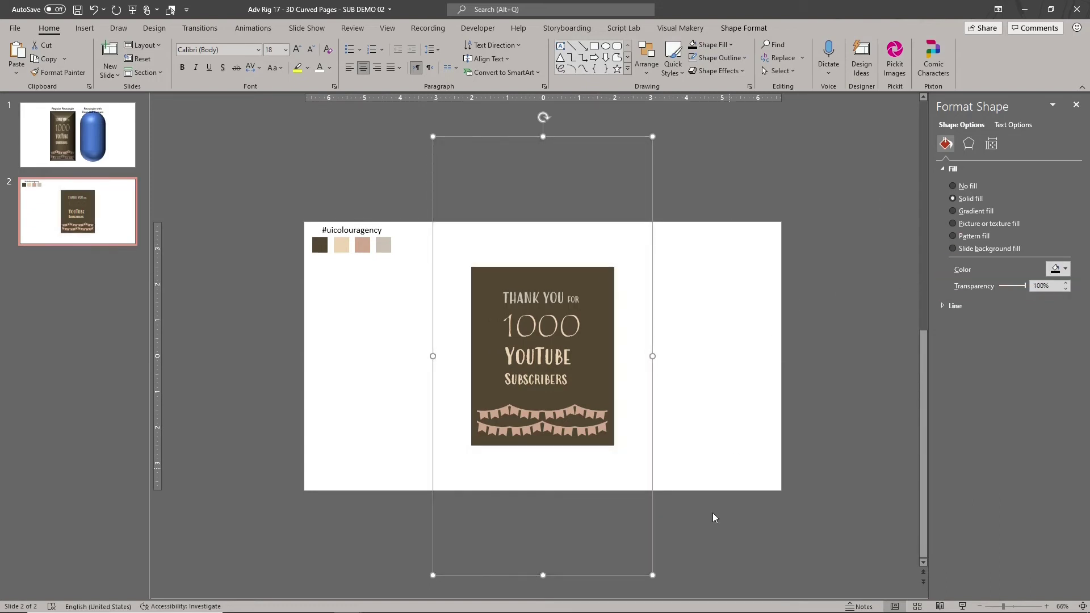
click(678, 593)
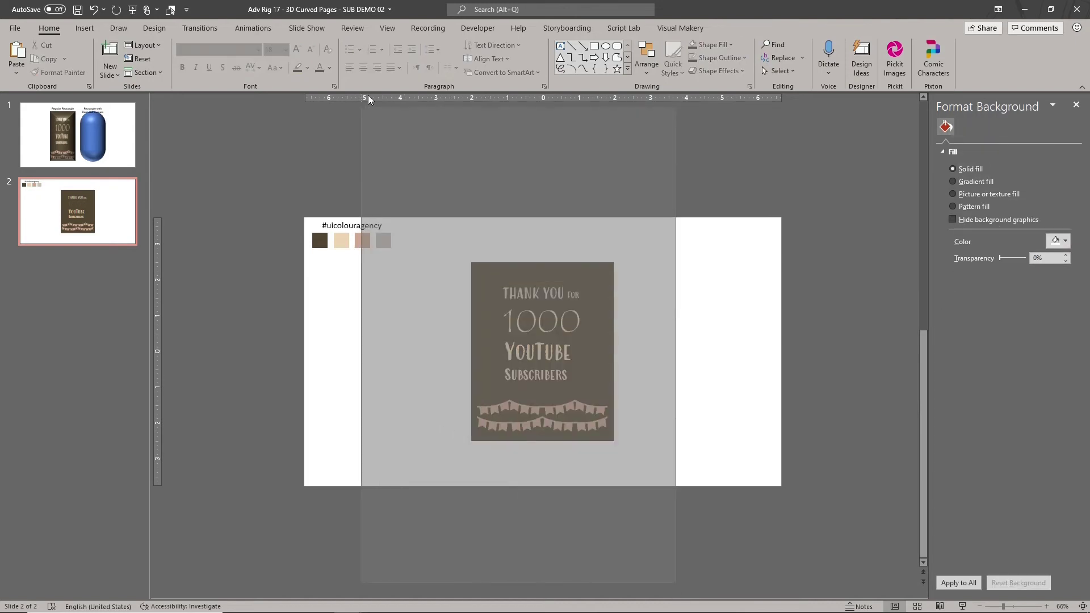
key(ctrl+a)
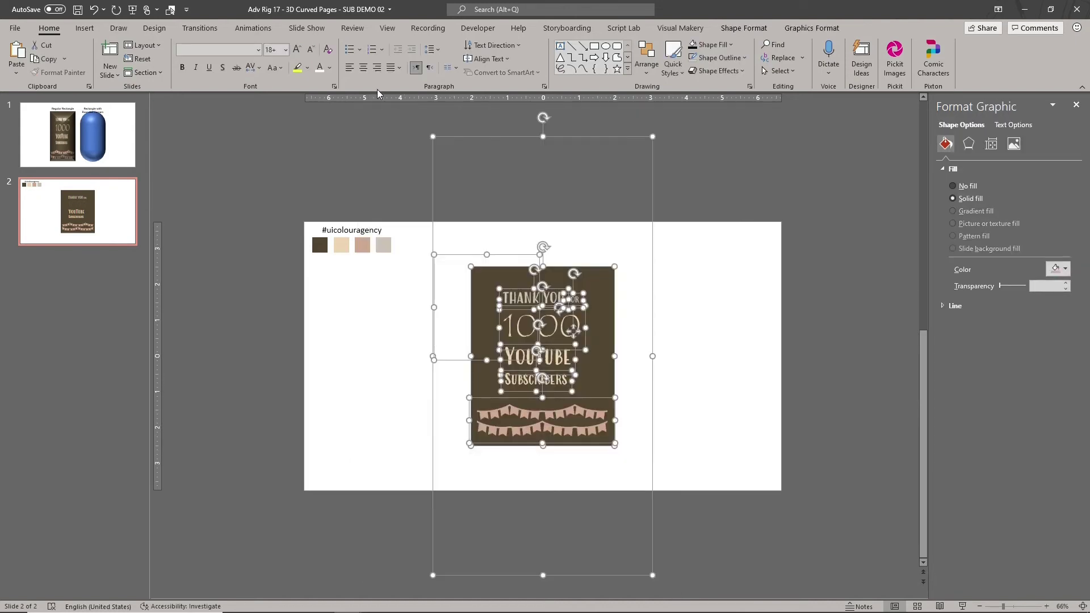
key(ctrl+c)
Step: Replace the regular rectangle's picture fill with the newly copied design and backing
click(69, 145)
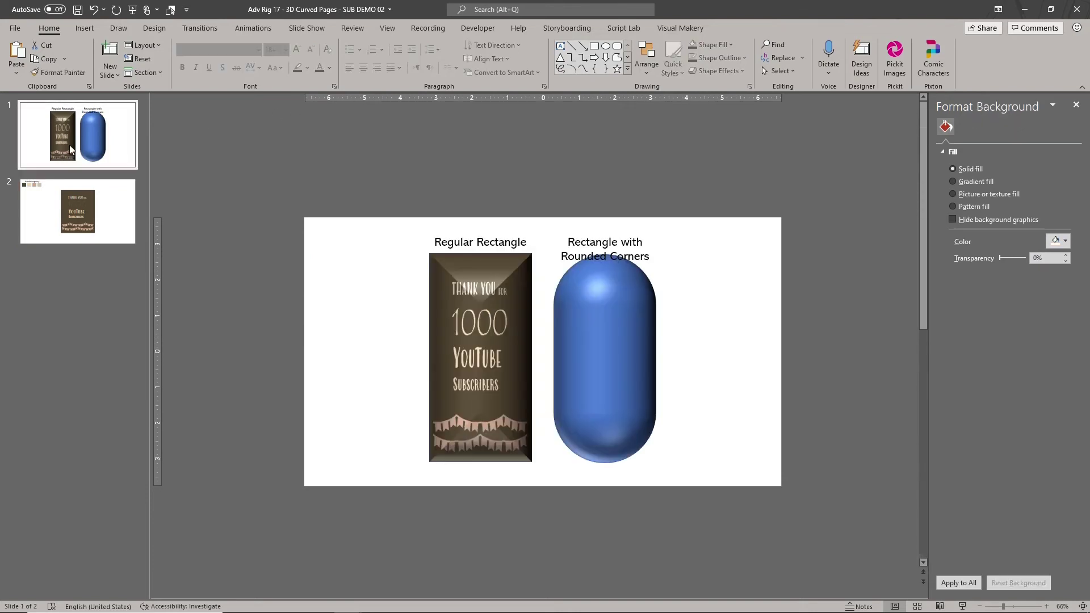
click(461, 329)
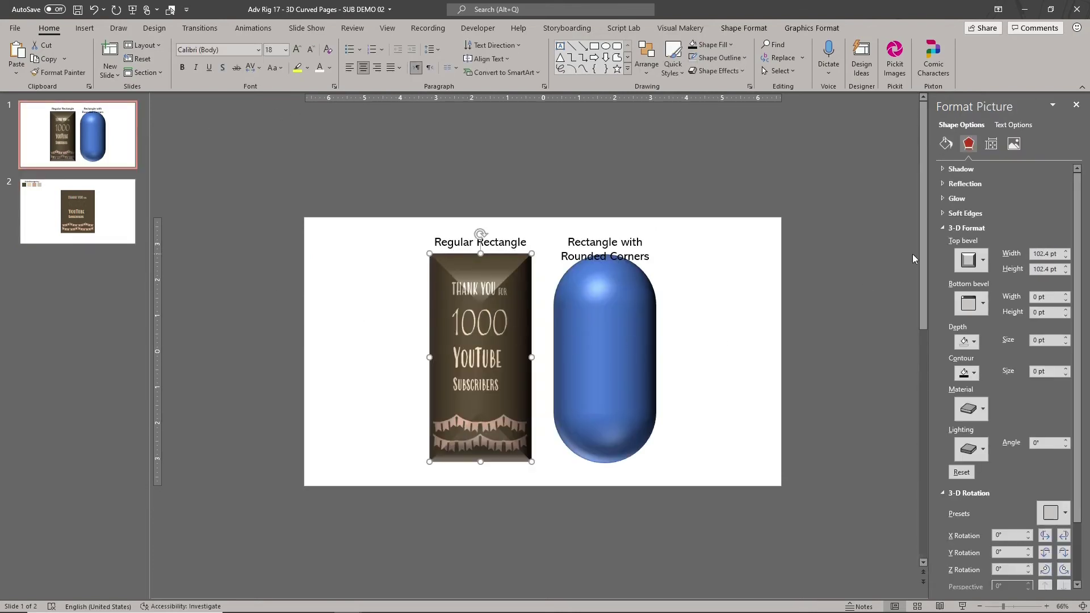
click(946, 144)
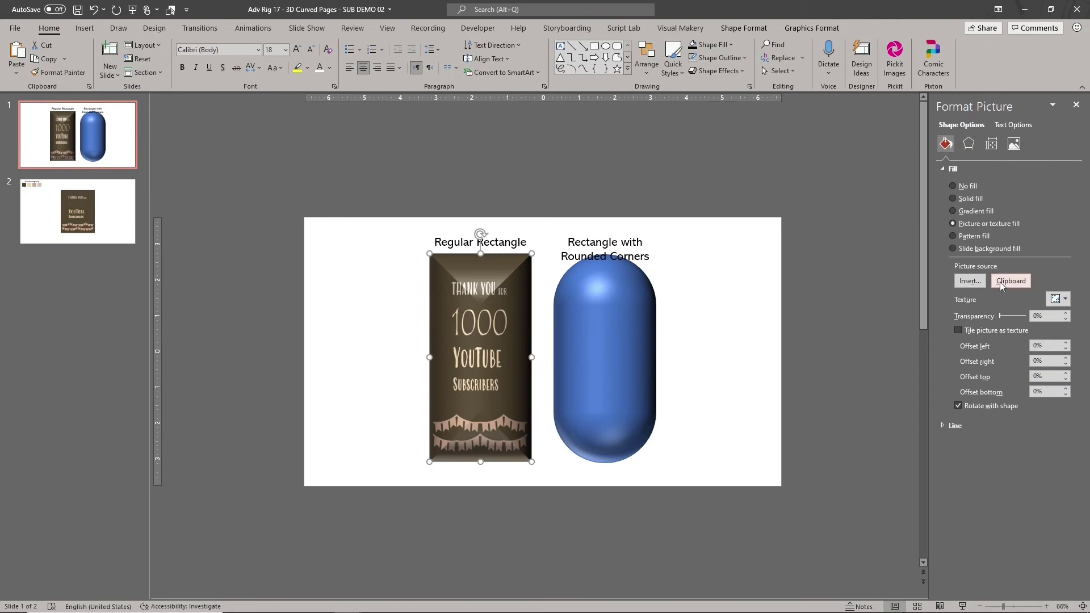
click(1011, 282)
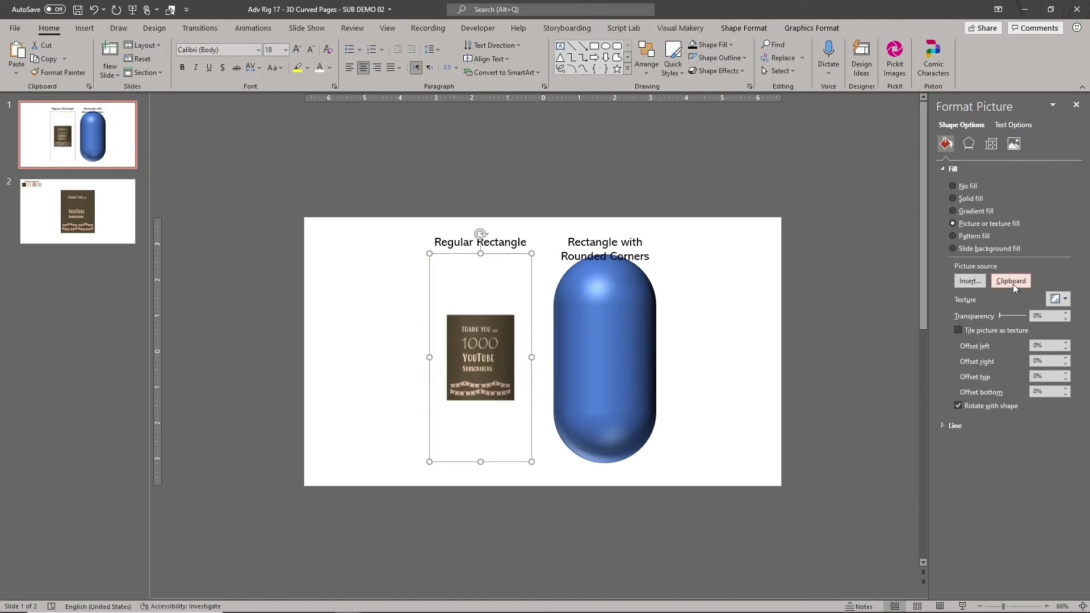
Step: Fill the rounded rectangle with the same copied design from the clipboard
click(634, 320)
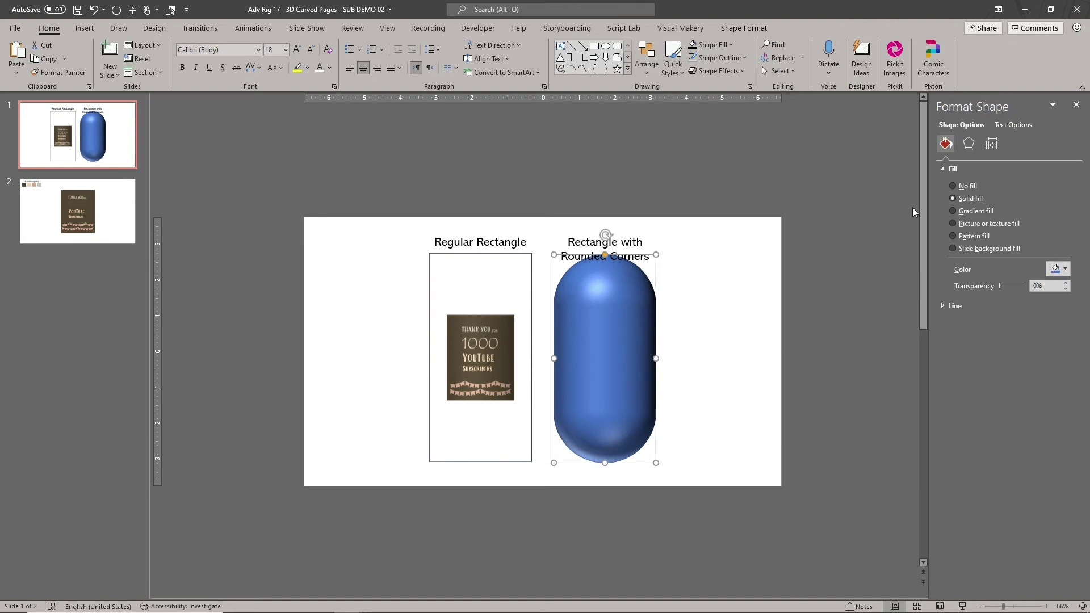
click(973, 224)
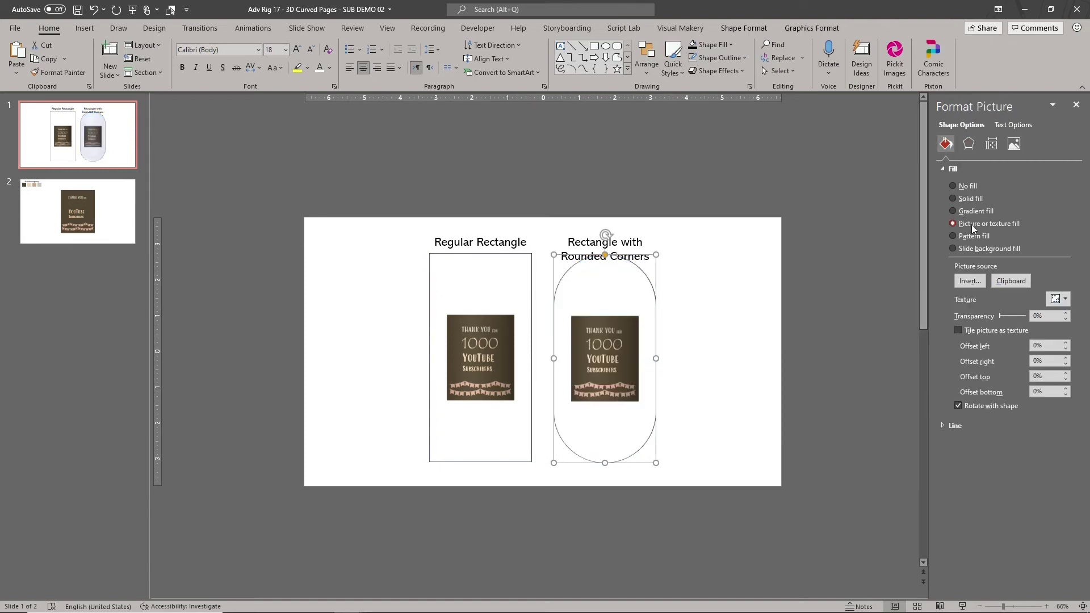
click(839, 386)
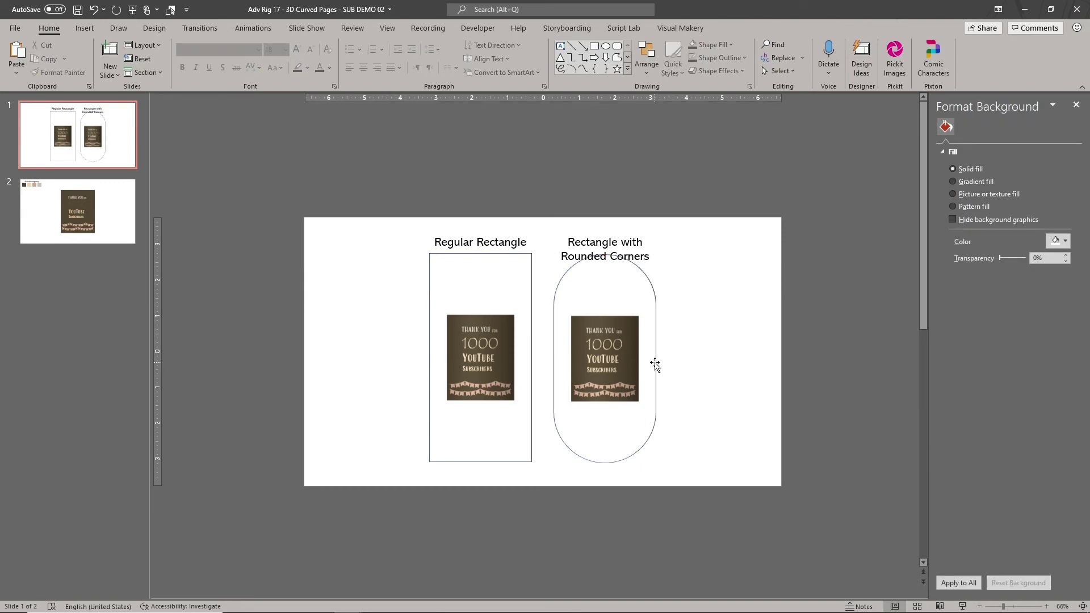
click(654, 364)
Step: Remove both shapes' outlines and apply the first Perspective 3-D rotation preset to them
shift+click(530, 313)
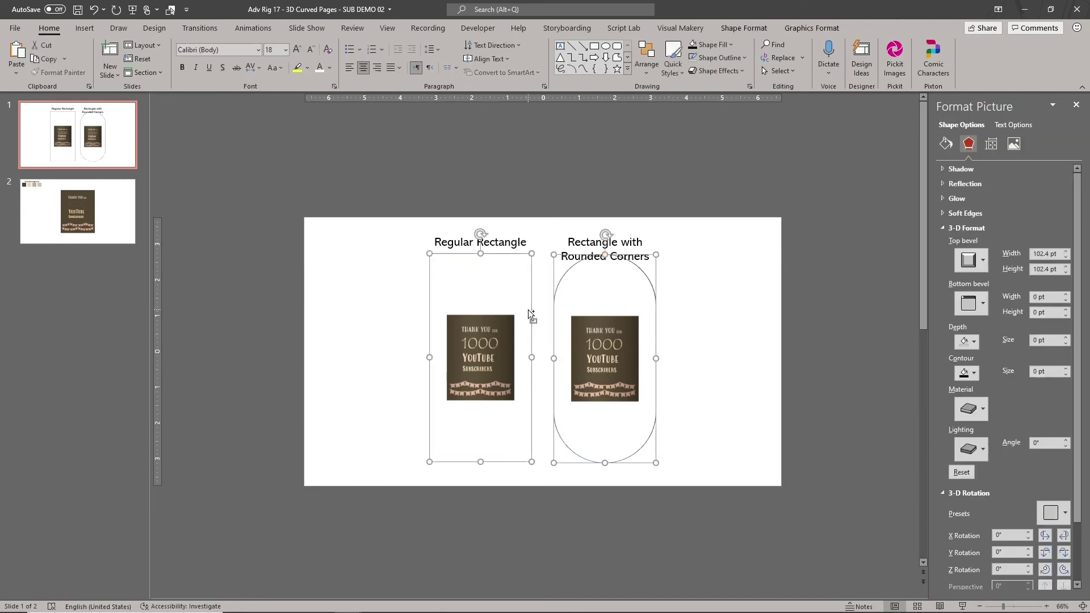
click(694, 58)
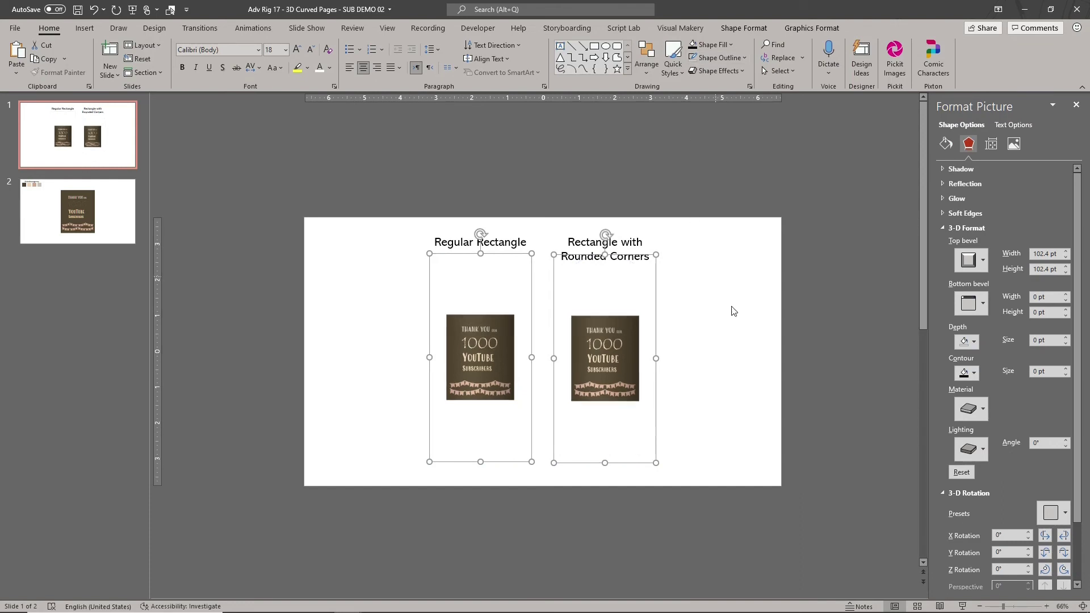
click(1052, 513)
click(979, 366)
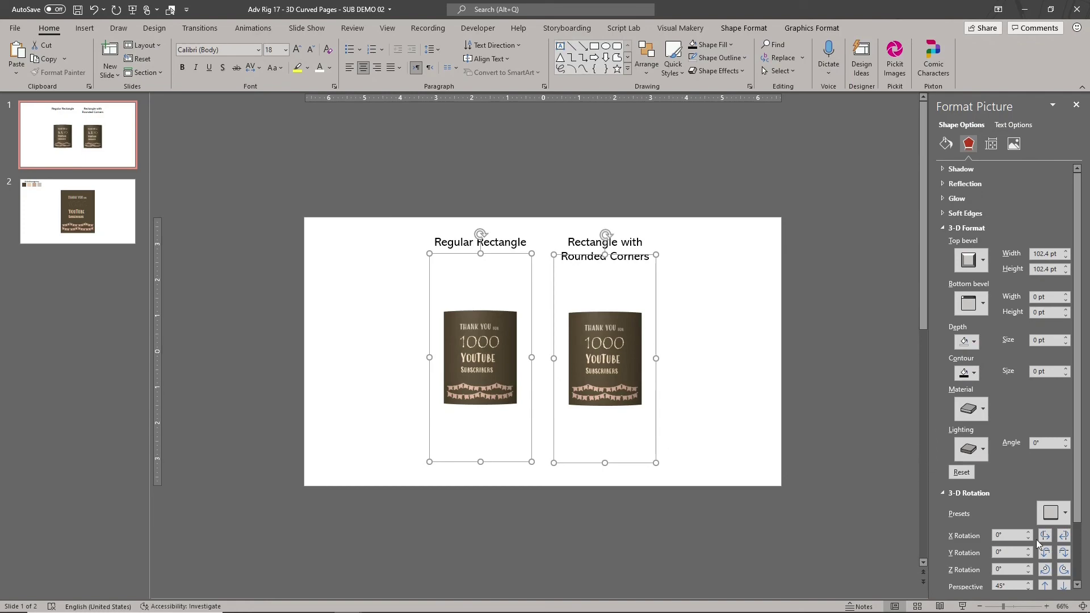
ctrl+scroll(908, 455, up, 4)
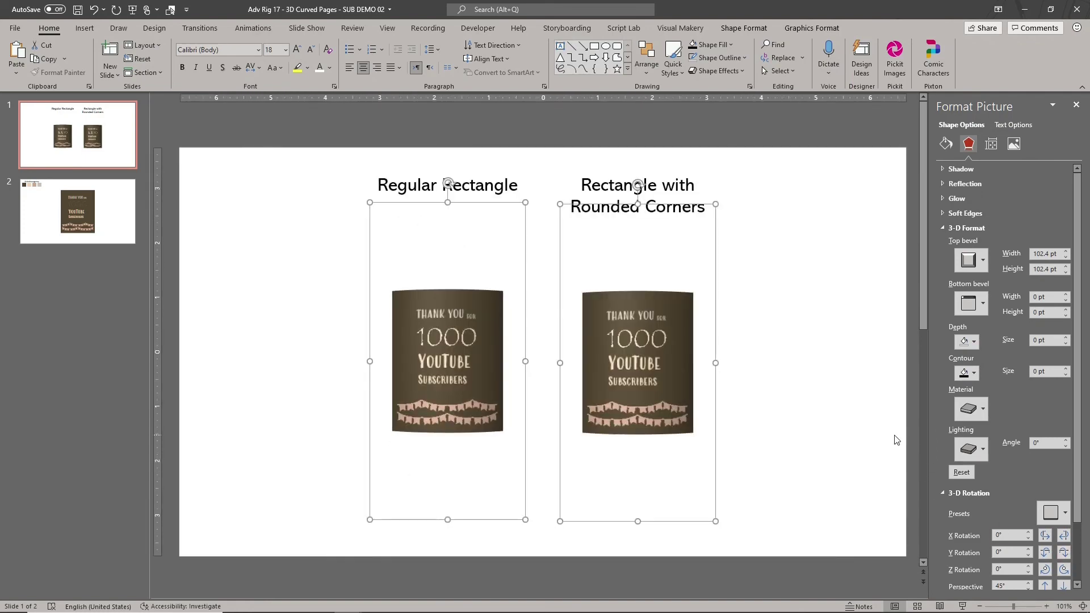